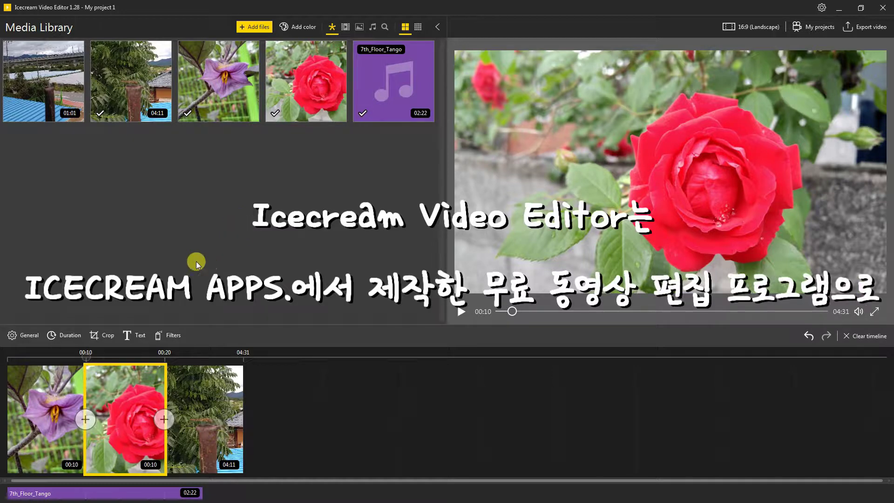
Crop the last video clip to the area around the dragonfly, keeping the project aspect ratio, and play back the result.
mouse_move(379, 82)
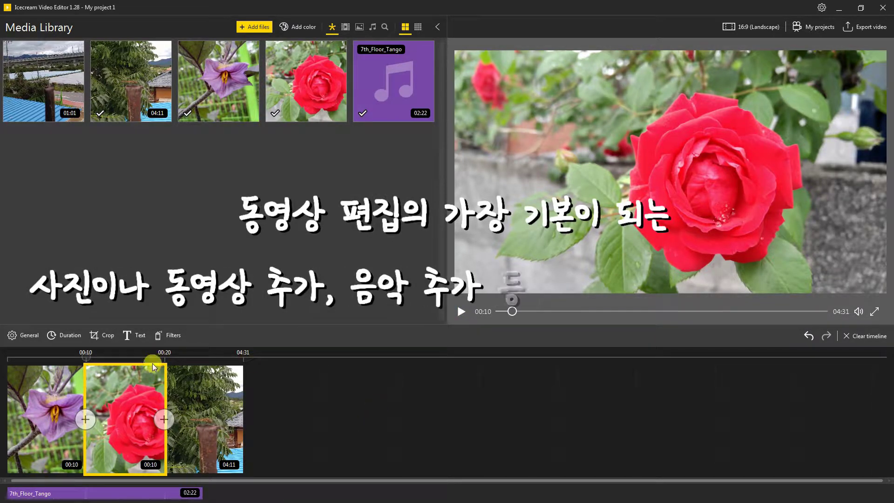
click(203, 394)
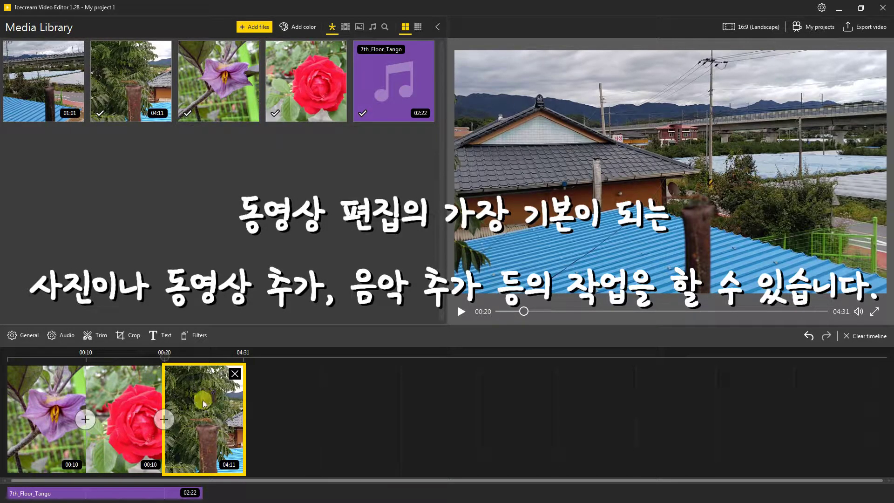
drag(529, 316, 585, 319)
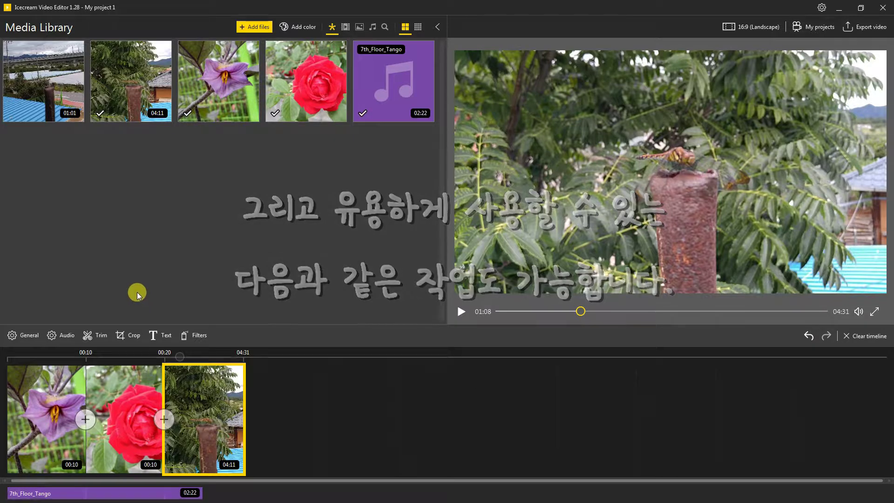
click(134, 337)
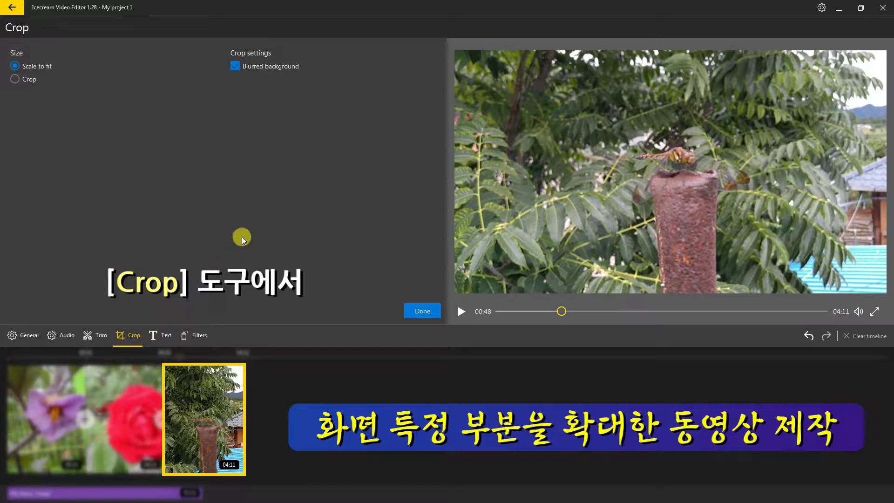
click(15, 80)
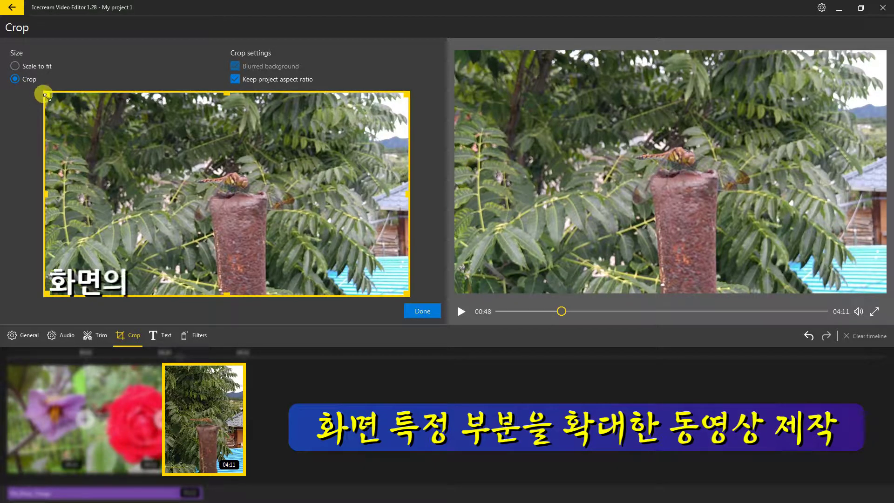
drag(64, 108, 132, 147)
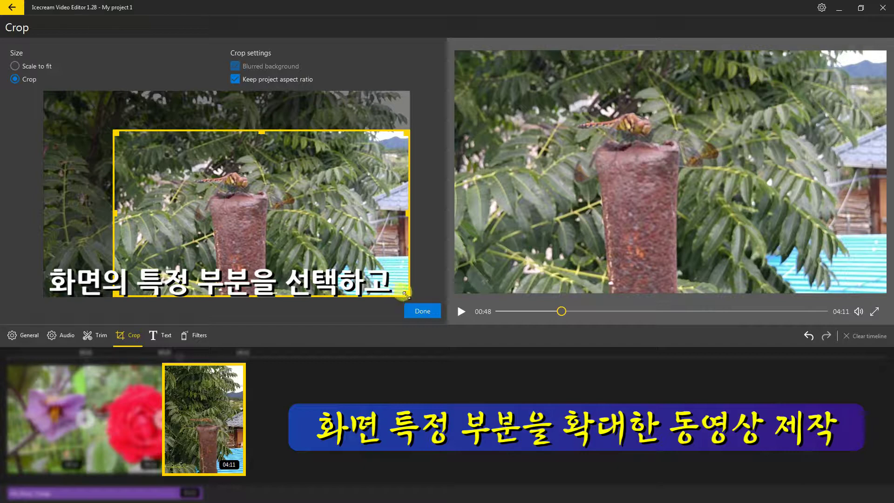
drag(405, 292, 319, 224)
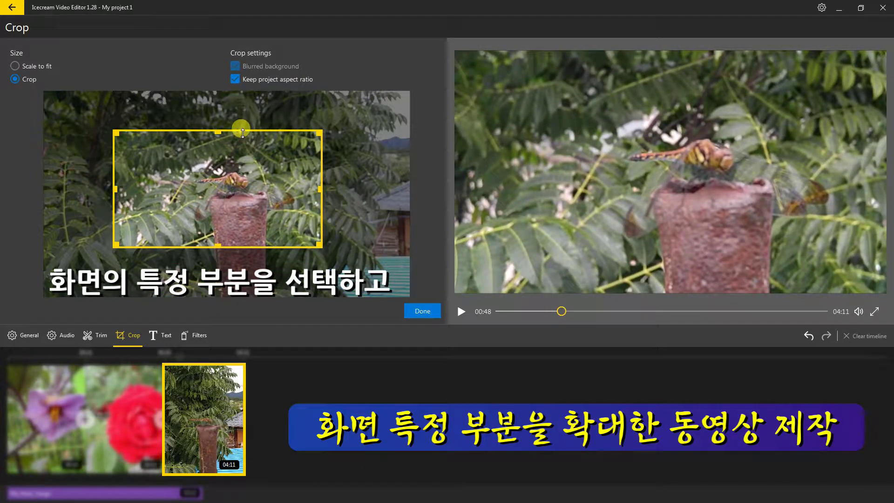
drag(255, 156, 266, 157)
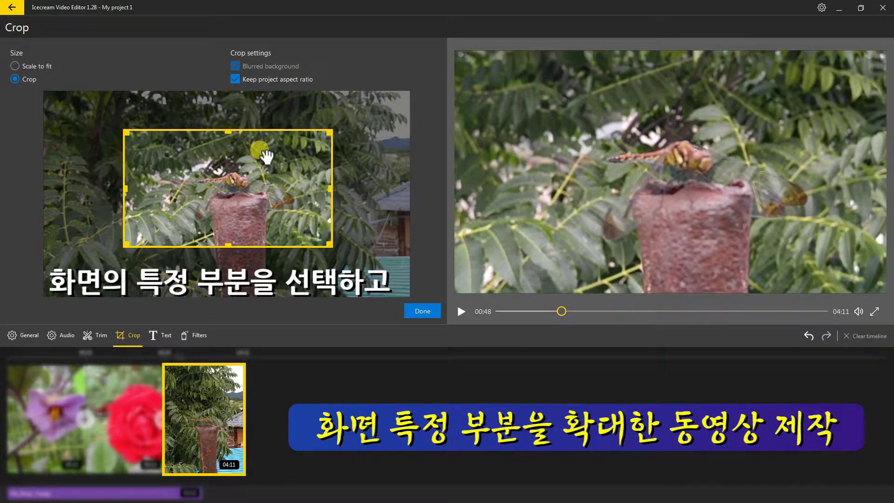
drag(325, 240, 321, 239)
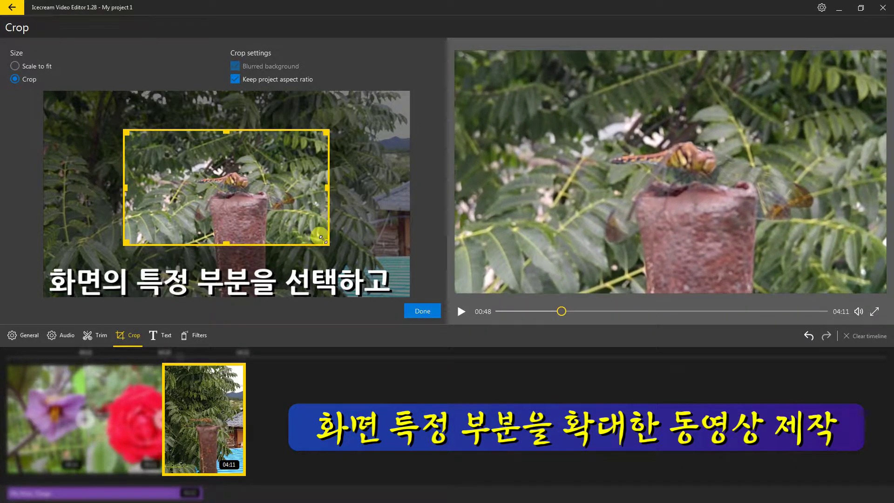
click(423, 314)
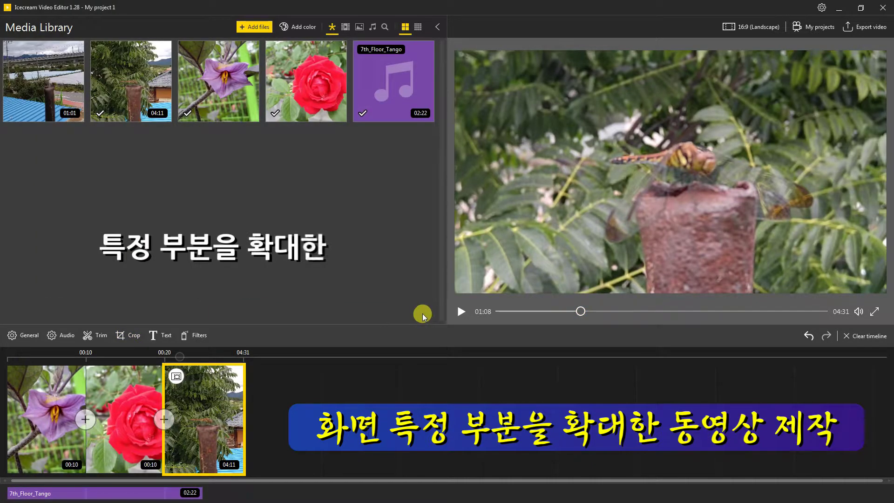
click(462, 311)
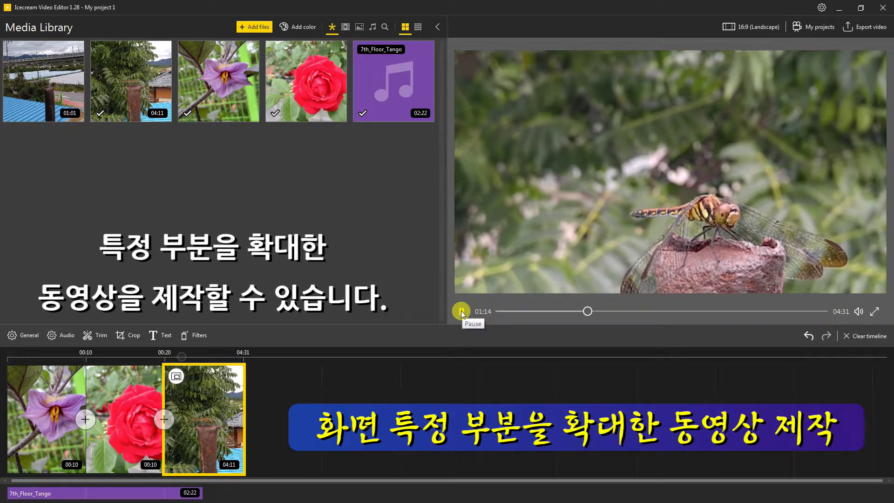
click(461, 312)
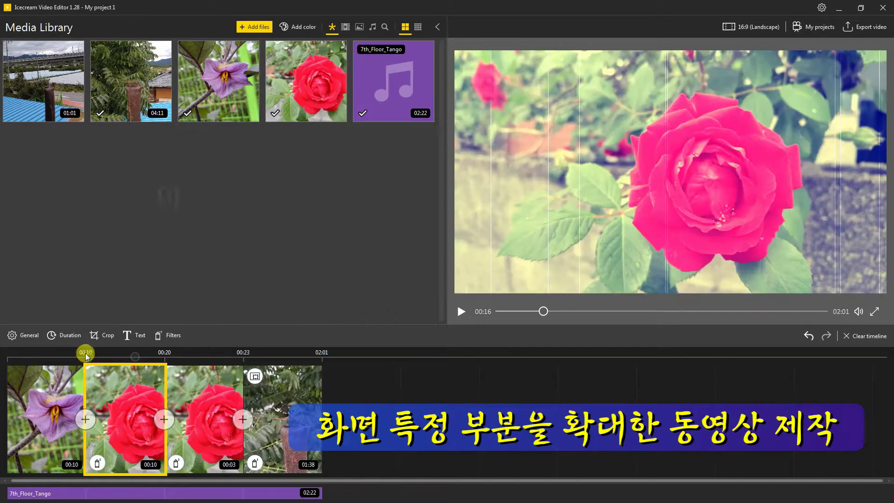
Crop the first rose image on the timeline more tightly around the flower, keeping the project aspect ratio.
click(108, 335)
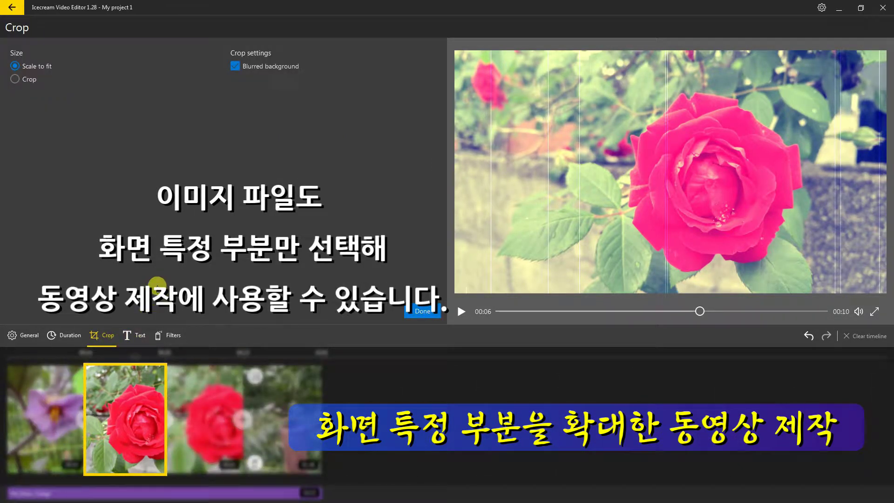
click(18, 79)
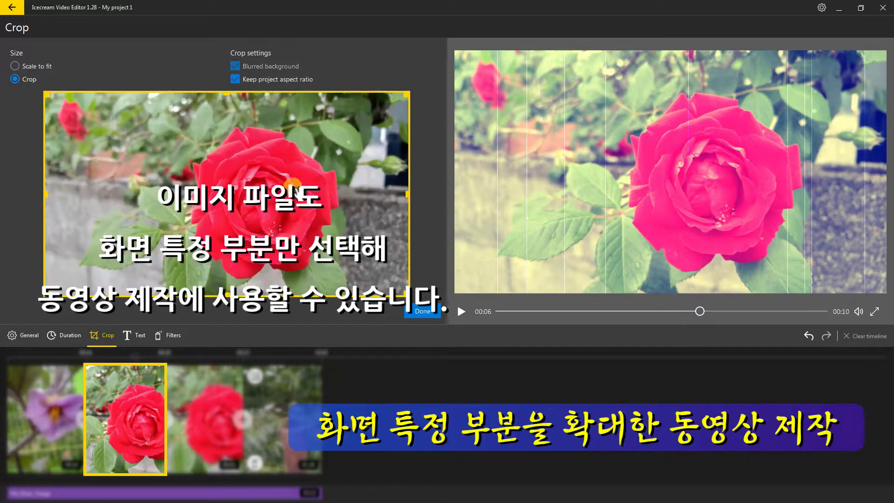
drag(47, 96, 137, 146)
drag(334, 253, 311, 222)
drag(388, 263, 407, 295)
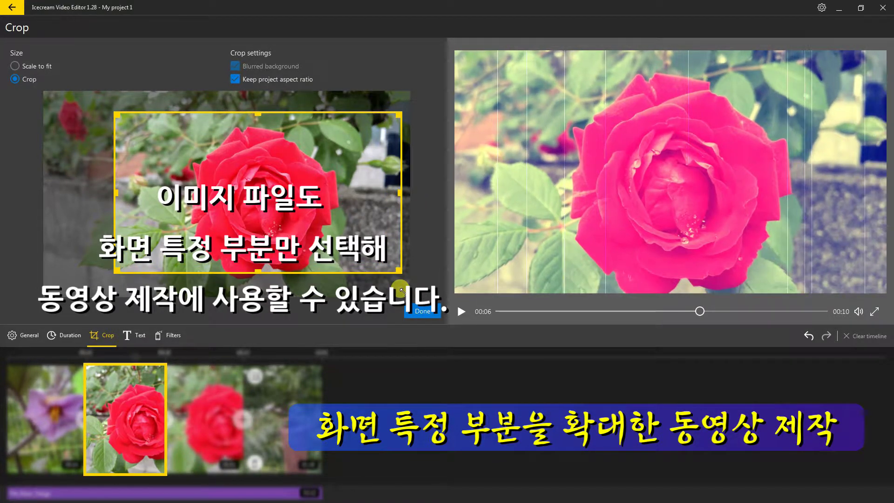
drag(361, 225, 362, 230)
click(418, 311)
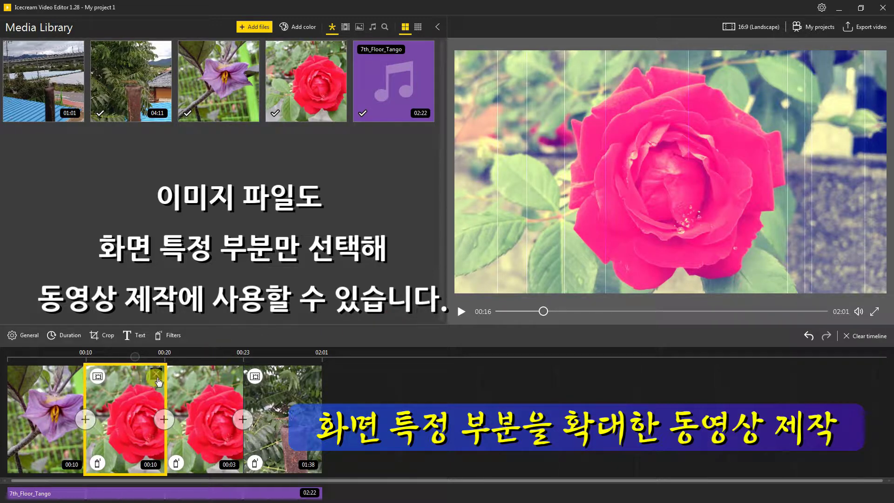
Trim the dragonfly clip to the section from 00:40 to 02:18 and scrub through the trimmed result.
click(256, 398)
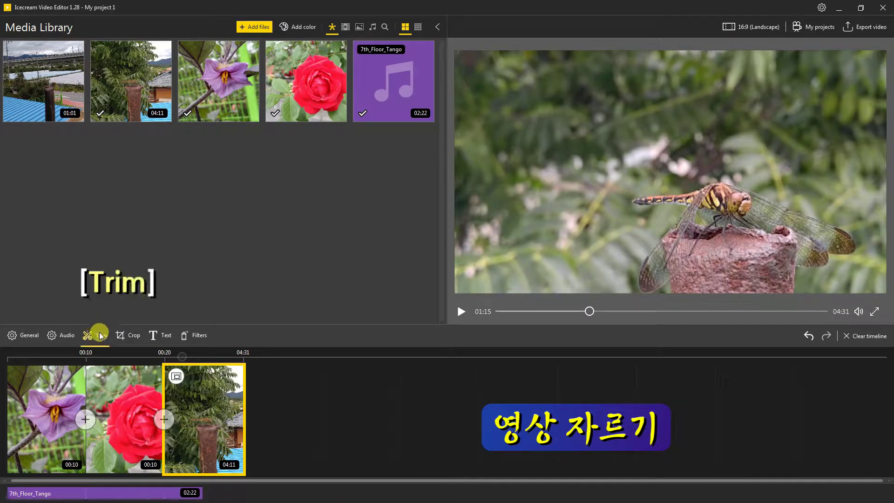
click(100, 332)
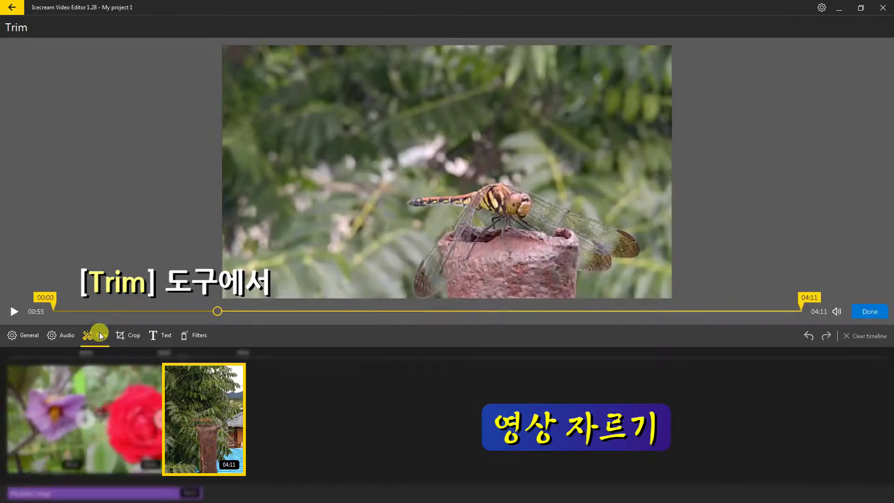
drag(219, 312, 176, 312)
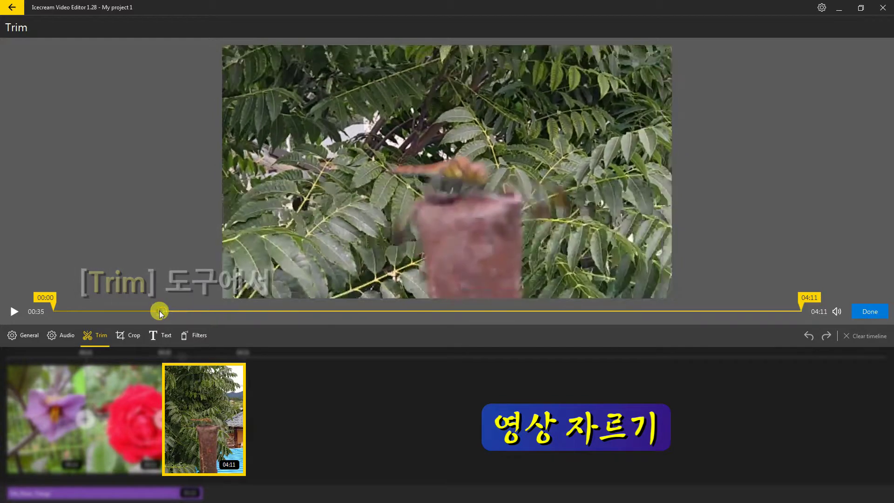
drag(54, 298, 174, 306)
mouse_move(822, 318)
mouse_down()
mouse_move(785, 303)
mouse_move(426, 299)
mouse_move(466, 302)
mouse_up()
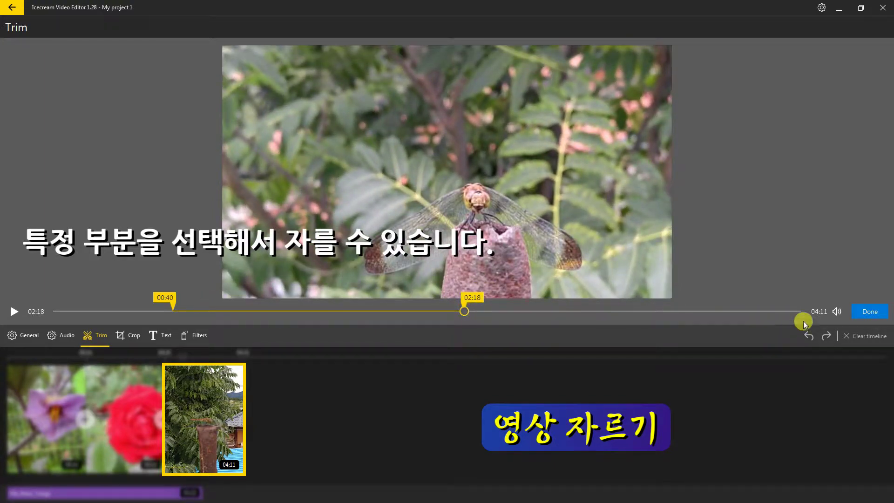
click(868, 316)
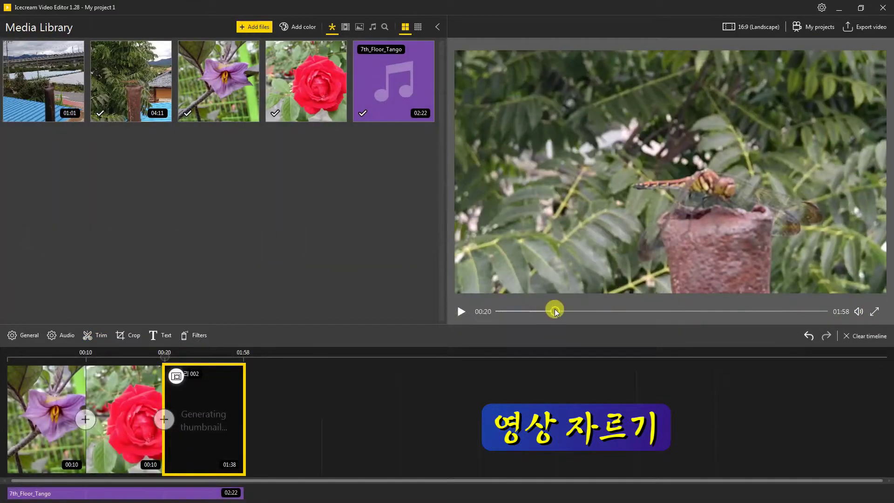
drag(553, 311, 774, 319)
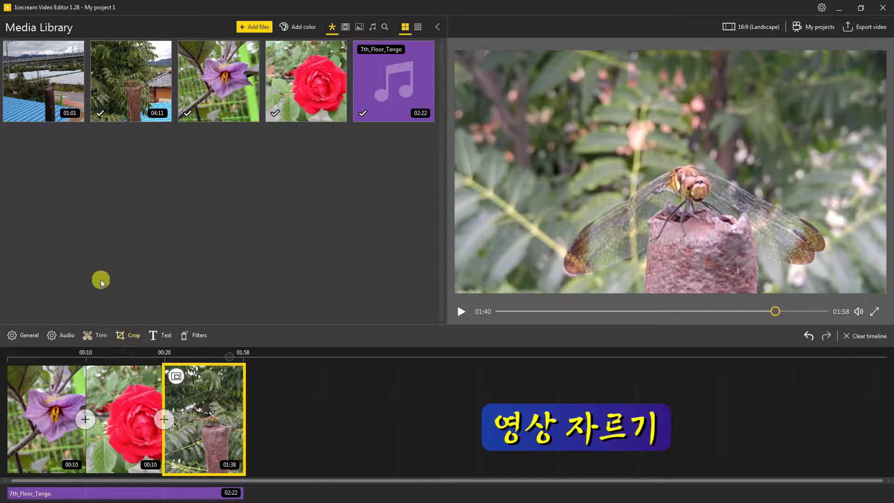
Rotate the dragonfly clip a full turn clockwise and a full turn counterclockwise in its general scene settings.
click(29, 336)
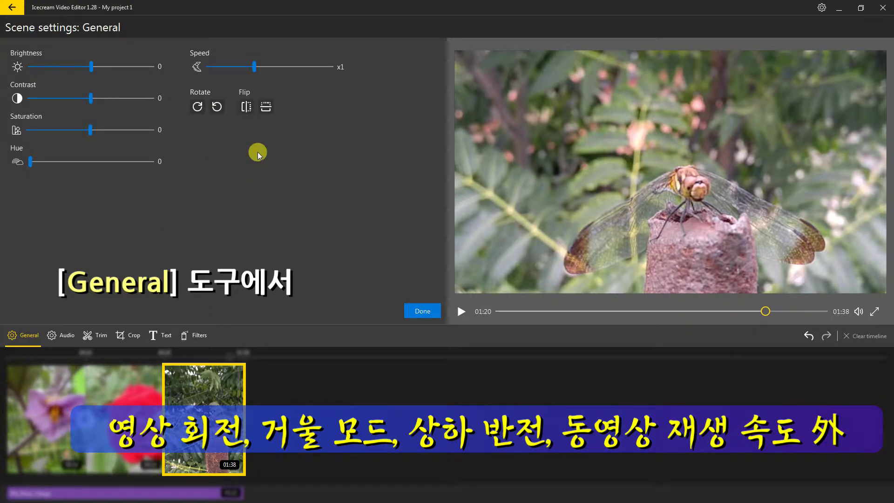
click(197, 107)
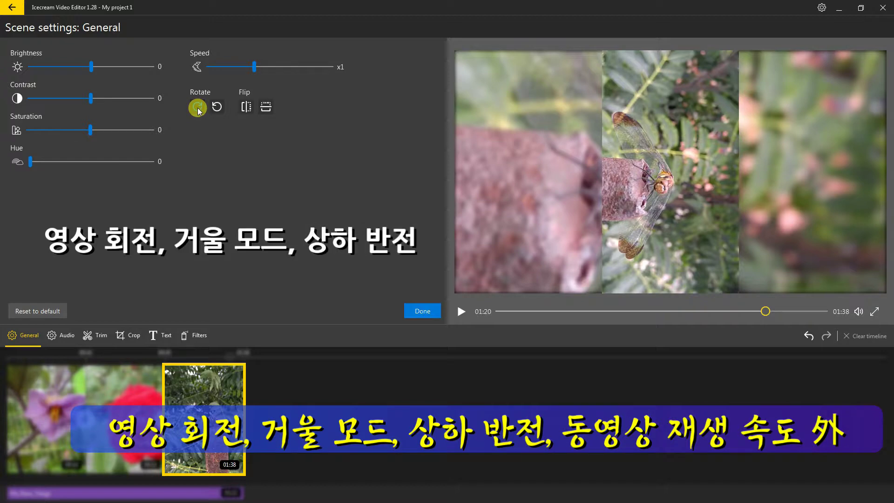
click(198, 108)
click(197, 108)
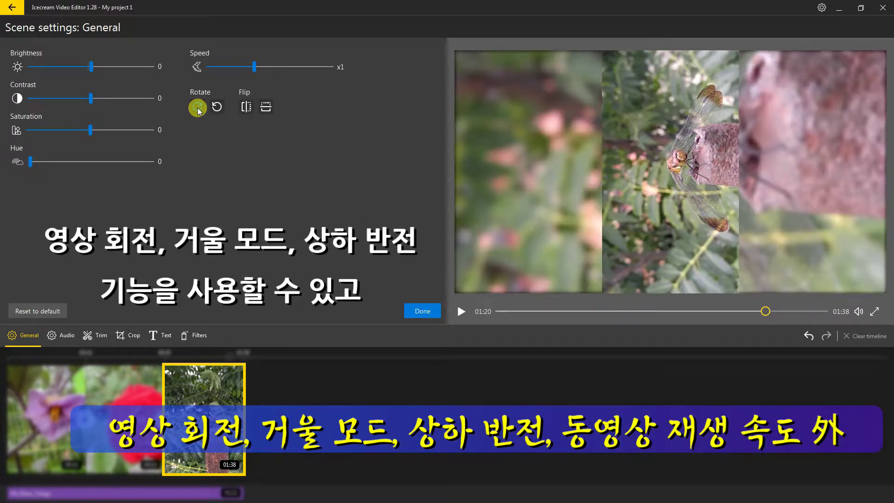
click(197, 108)
click(214, 109)
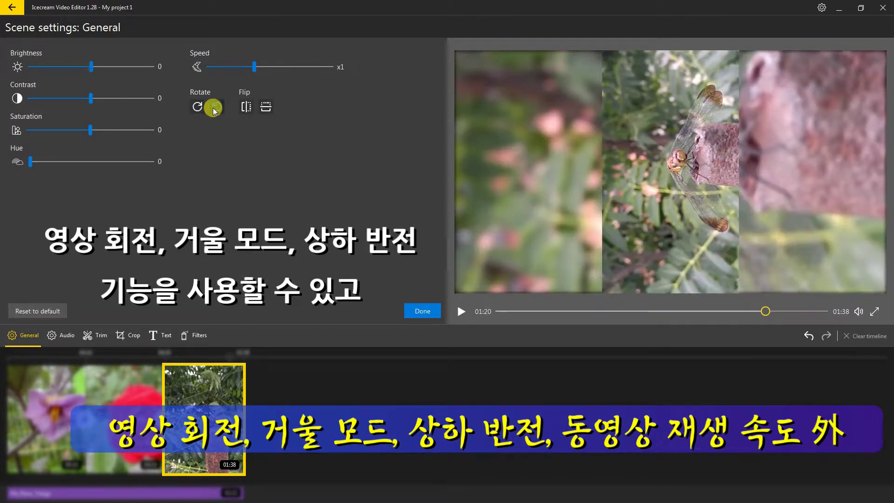
click(214, 108)
click(213, 108)
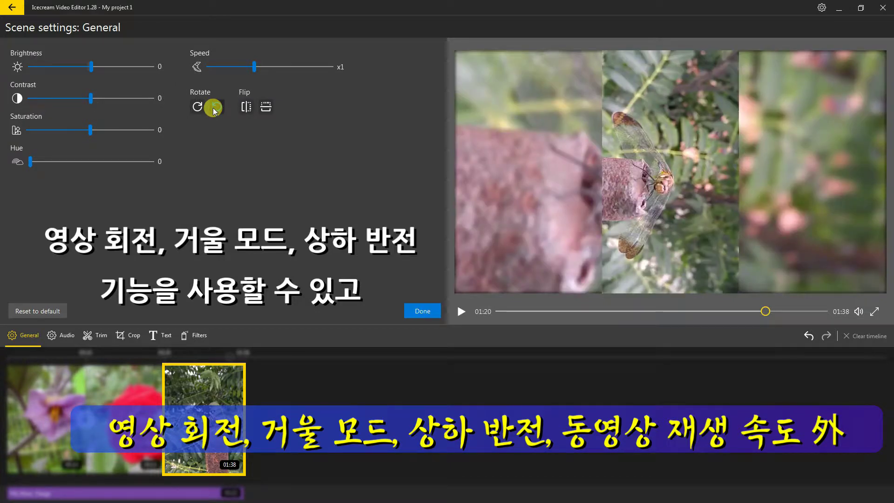
click(213, 108)
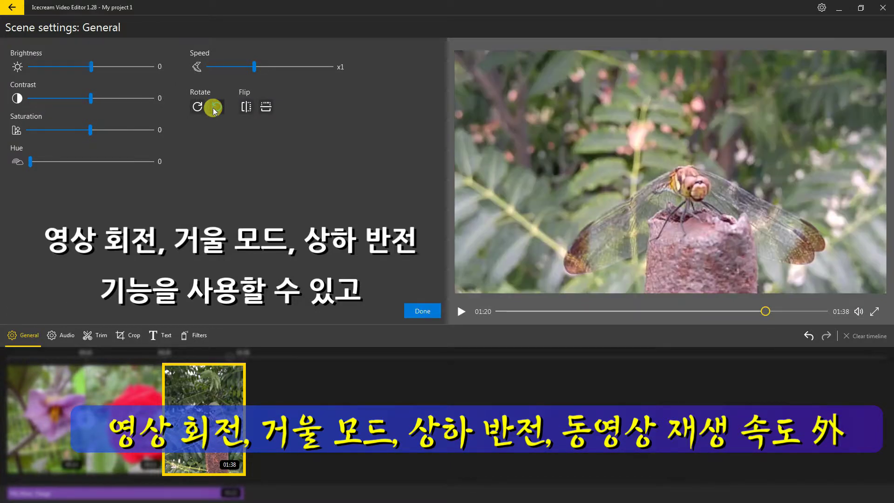
Flip the dragonfly clip horizontally and back, and vertically and back.
click(244, 110)
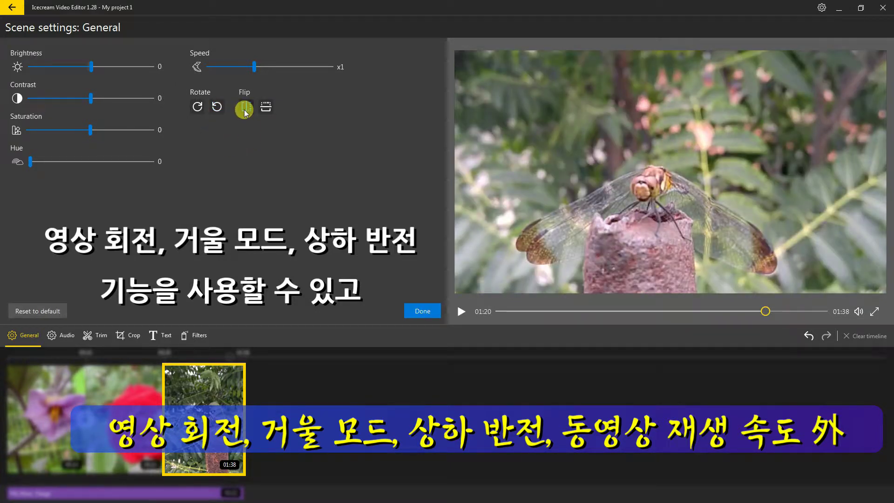
click(244, 110)
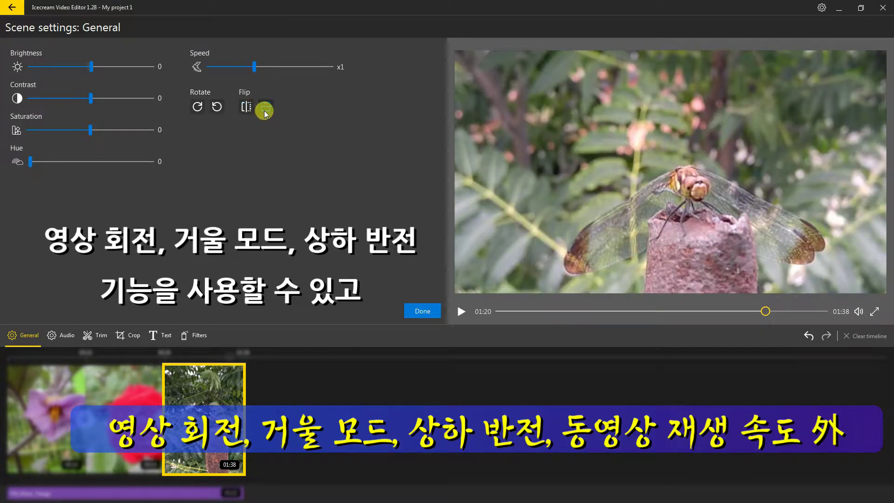
click(264, 111)
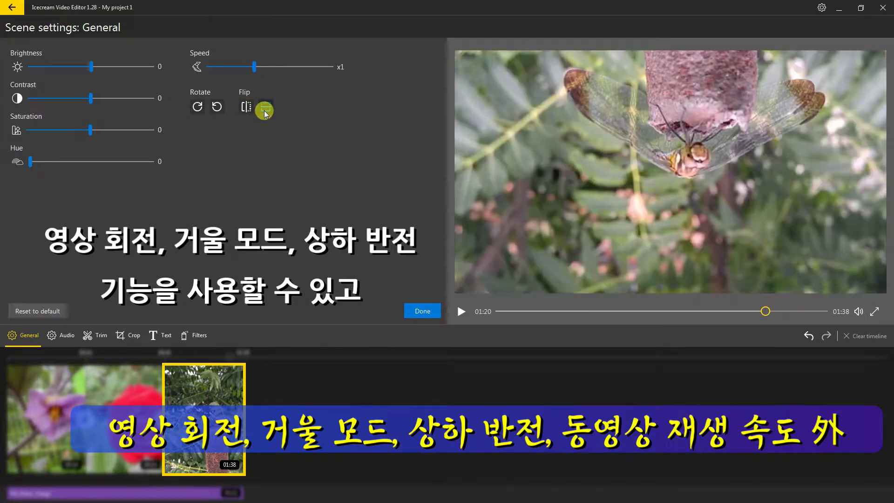
click(265, 111)
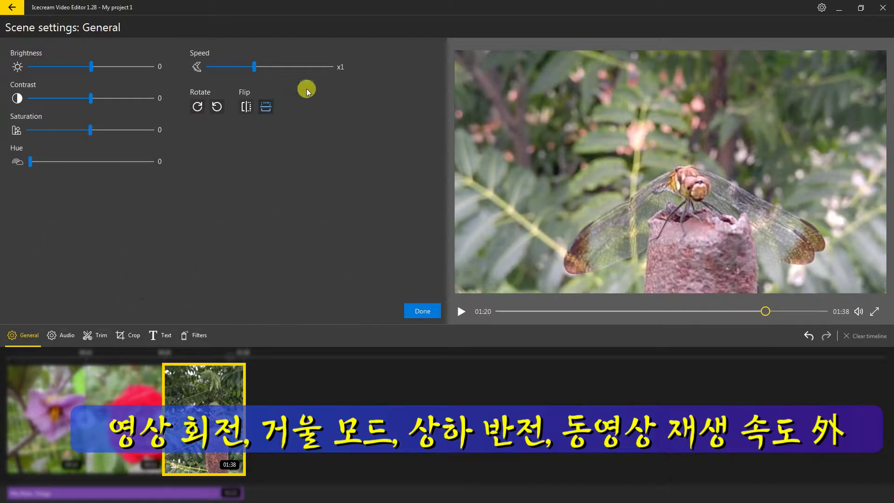
Set the dragonfly clip's playback speed to x4 and preview it briefly.
drag(255, 67, 335, 76)
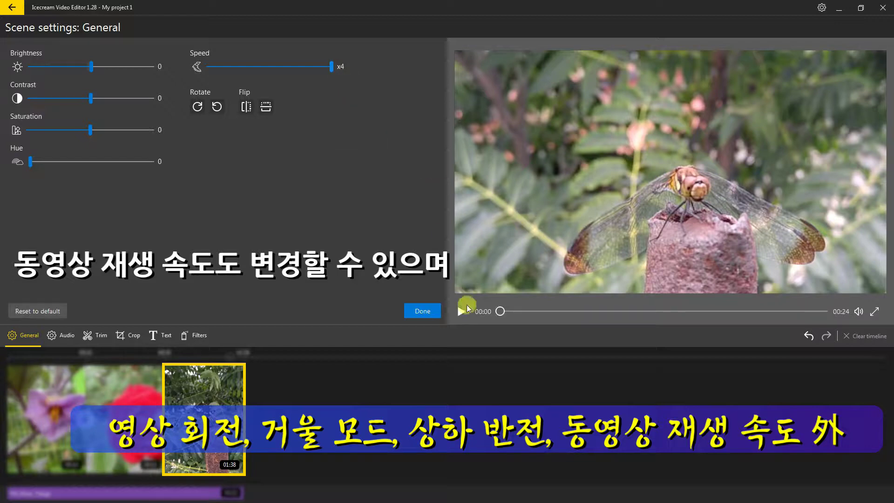
click(462, 312)
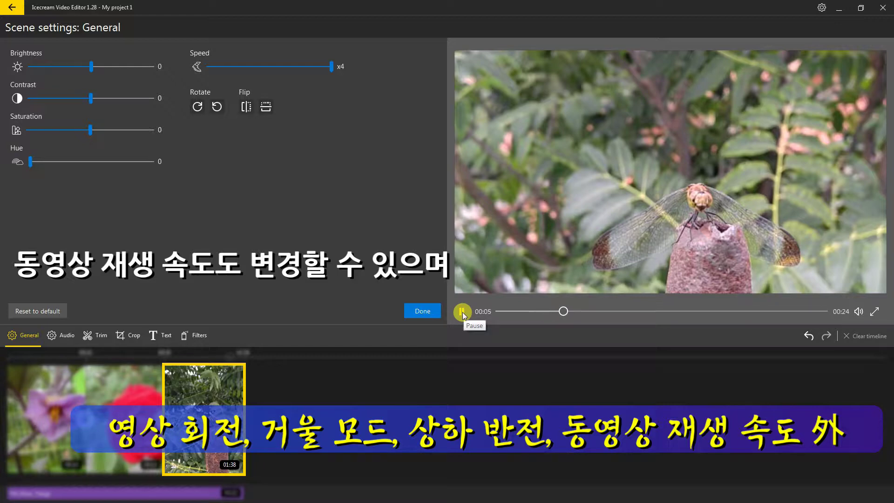
click(462, 313)
Set the dragonfly clip's playback speed to x2 and preview it briefly.
drag(339, 76, 311, 71)
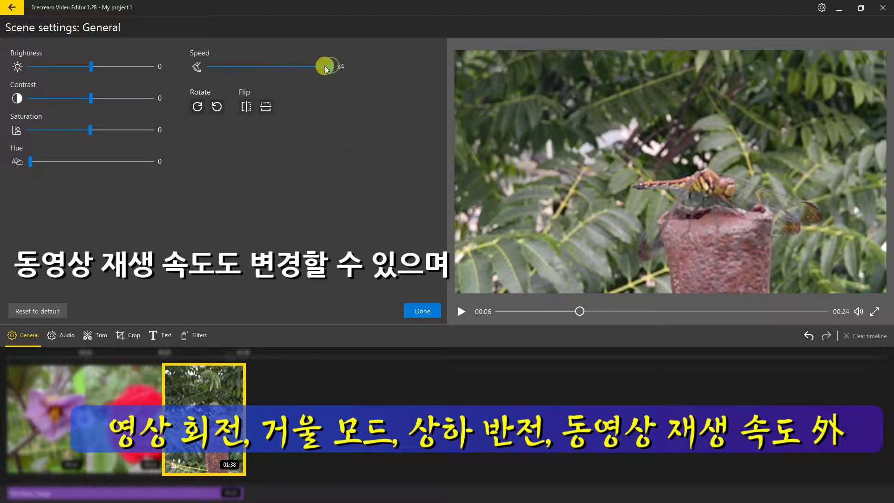
click(462, 311)
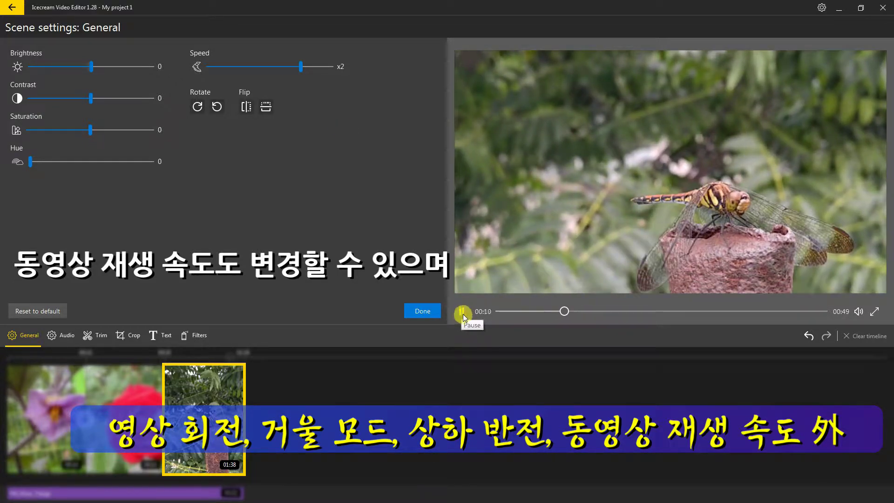
click(462, 312)
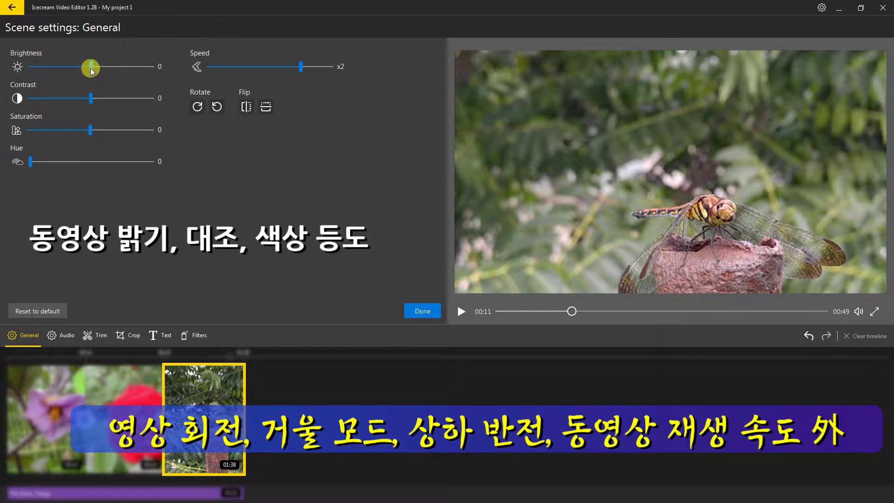
Try out the dragonfly clip's brightness, contrast, saturation and hue adjustments, returning each of them to 0.
mouse_move(88, 68)
mouse_down()
mouse_move(35, 65)
mouse_move(130, 70)
mouse_move(92, 72)
mouse_up()
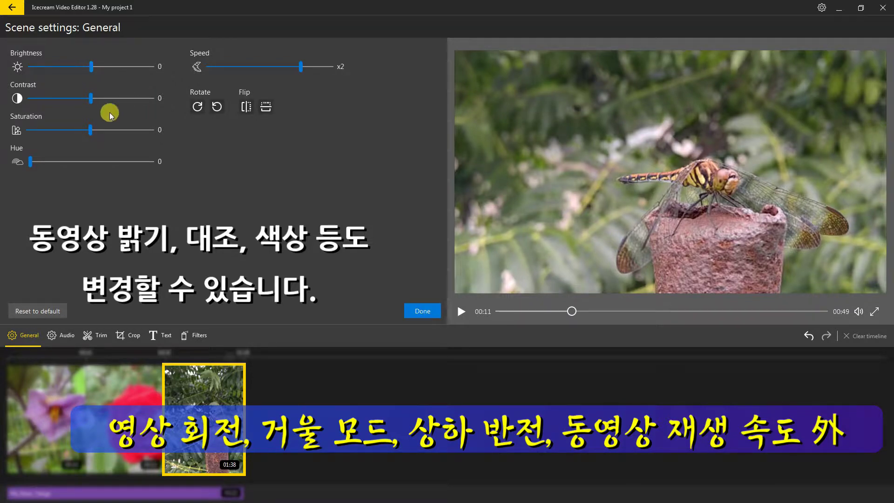
mouse_move(90, 99)
mouse_down()
mouse_move(98, 97)
mouse_move(46, 96)
mouse_move(81, 99)
mouse_up()
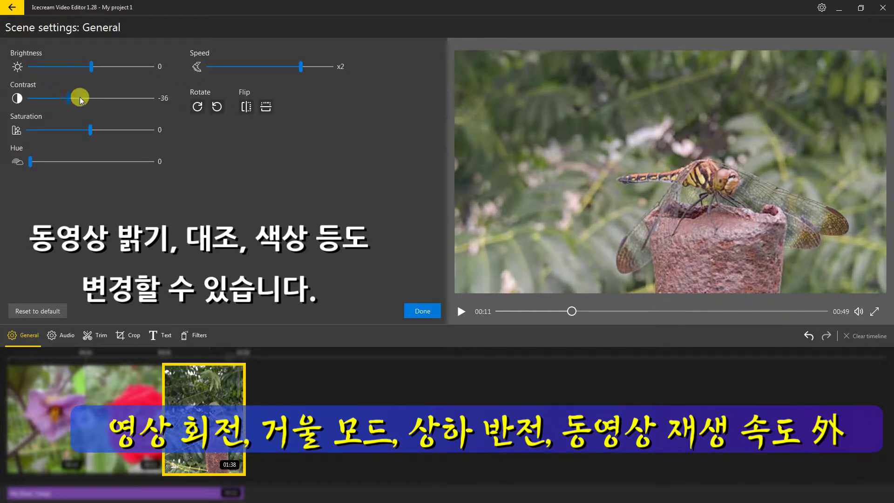
click(91, 98)
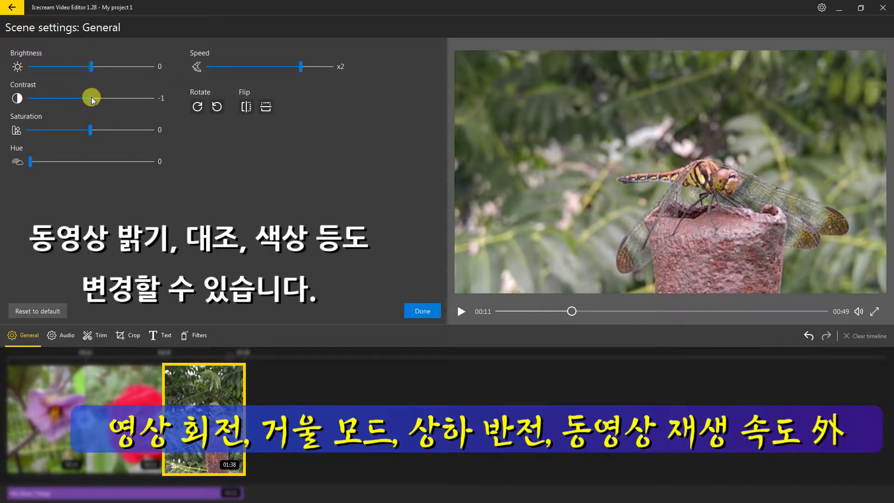
click(91, 97)
mouse_move(91, 130)
mouse_down()
mouse_move(122, 133)
mouse_move(89, 130)
mouse_up()
drag(70, 172, 112, 167)
click(30, 167)
Set the dragonfly clip's playback speed to x1 and switch from its scene settings to its filters.
drag(303, 70, 254, 68)
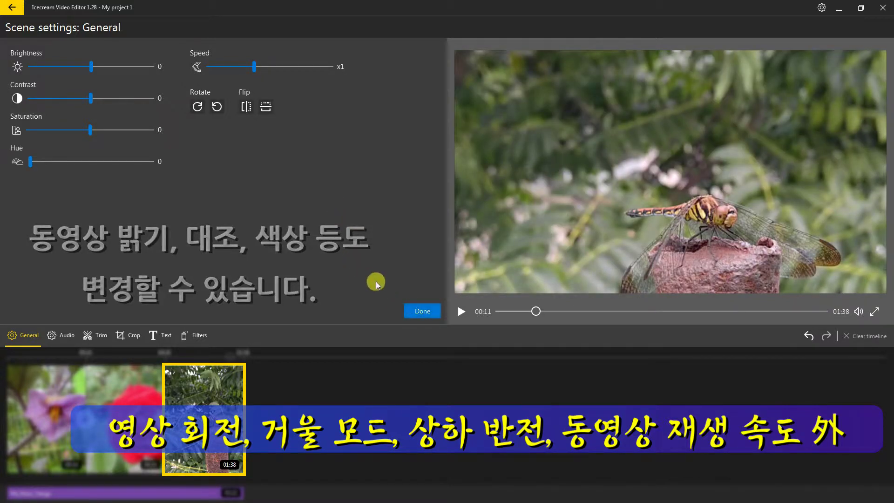
click(409, 310)
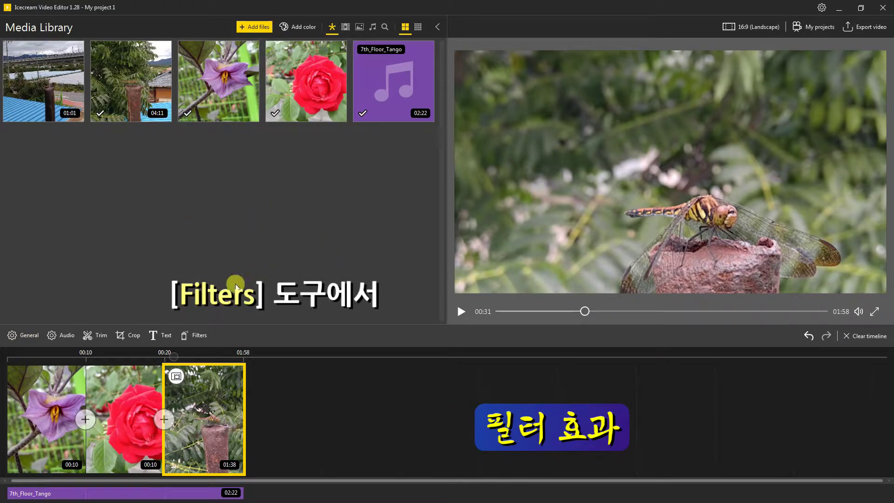
click(194, 340)
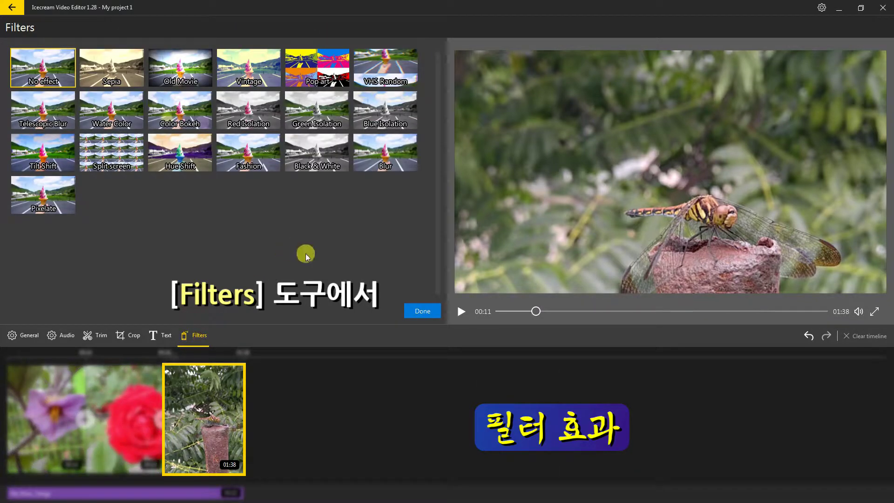
Try the Sepia, Old Movie, Vintage, Pop art and VHS Random filters on the dragonfly clip in turn.
click(122, 76)
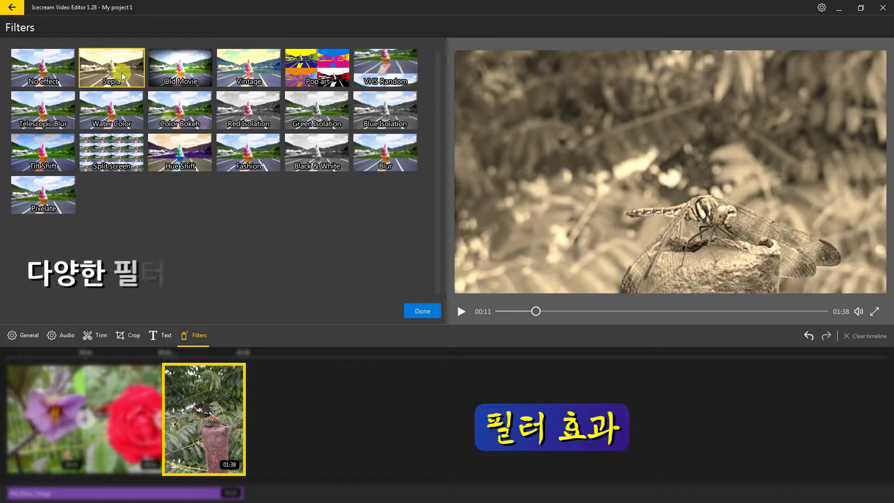
click(179, 75)
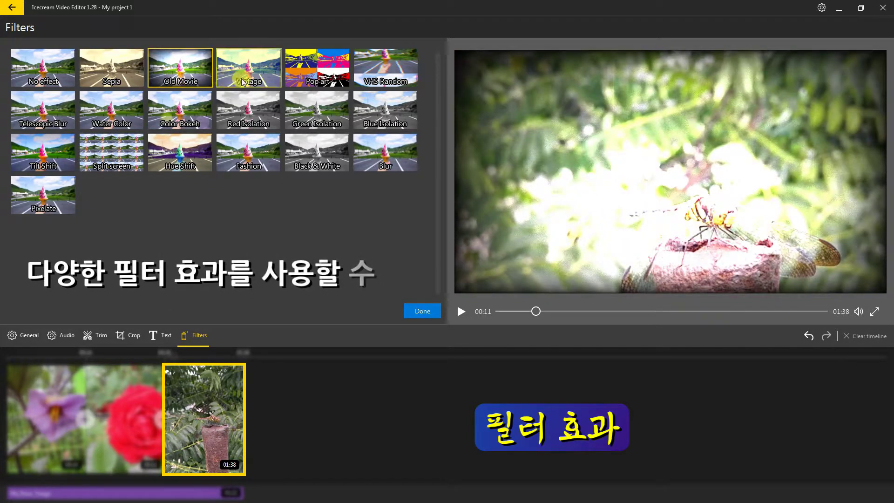
click(242, 82)
click(320, 72)
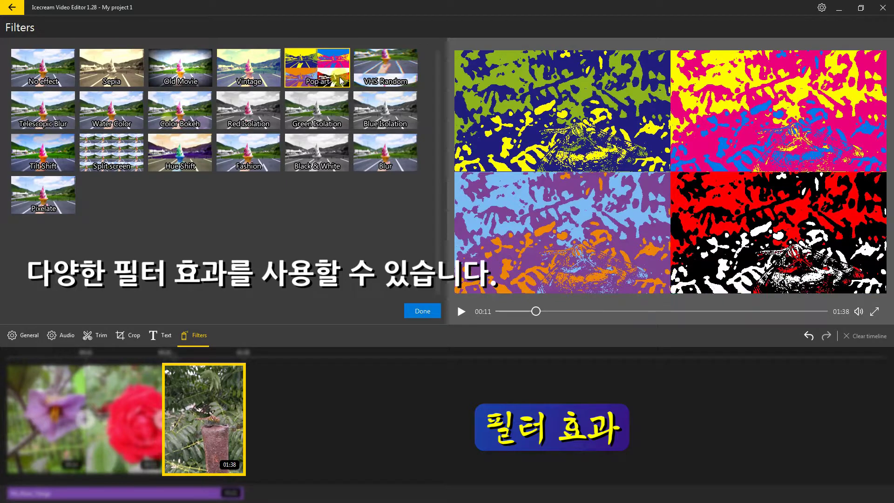
click(379, 83)
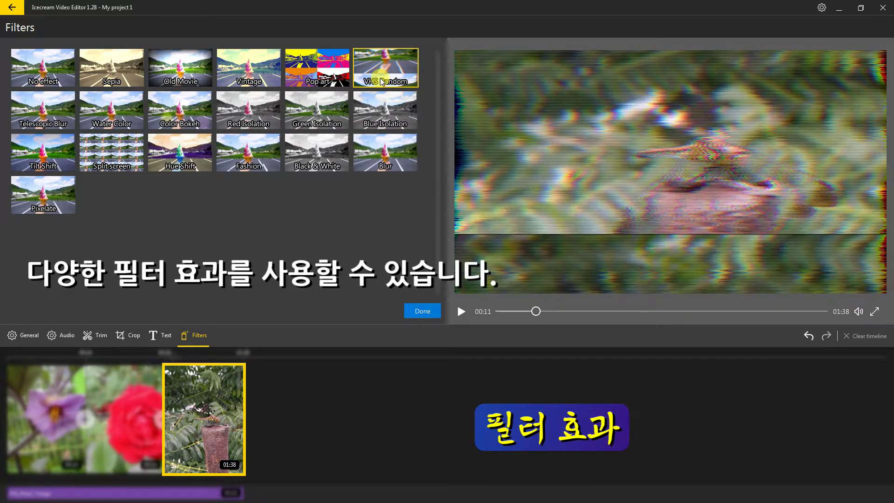
Try the Water Color, Telescopic Blur, Red Isolation, Green Isolation, Black & White, Fashion and Blur filters on the dragonfly clip.
click(116, 127)
click(67, 122)
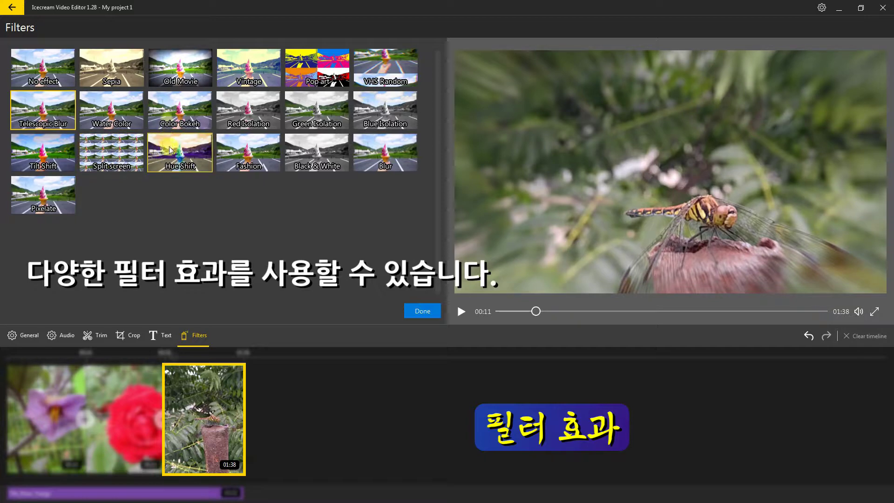
click(261, 115)
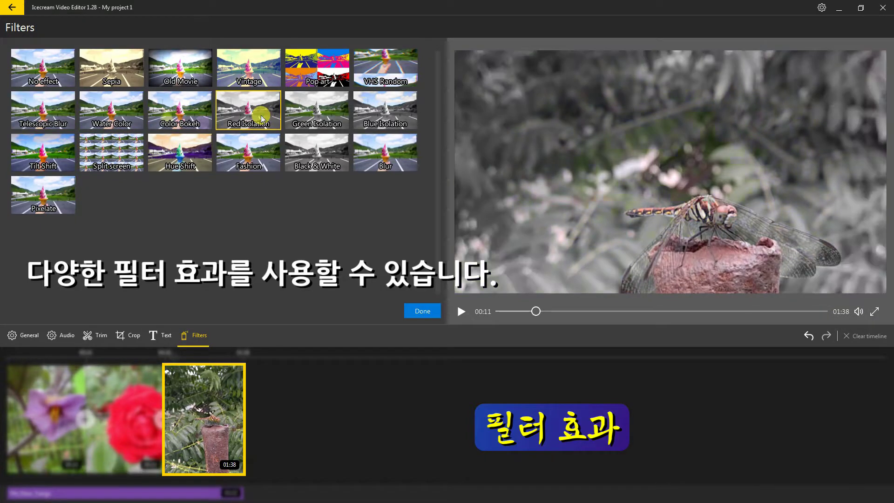
click(310, 128)
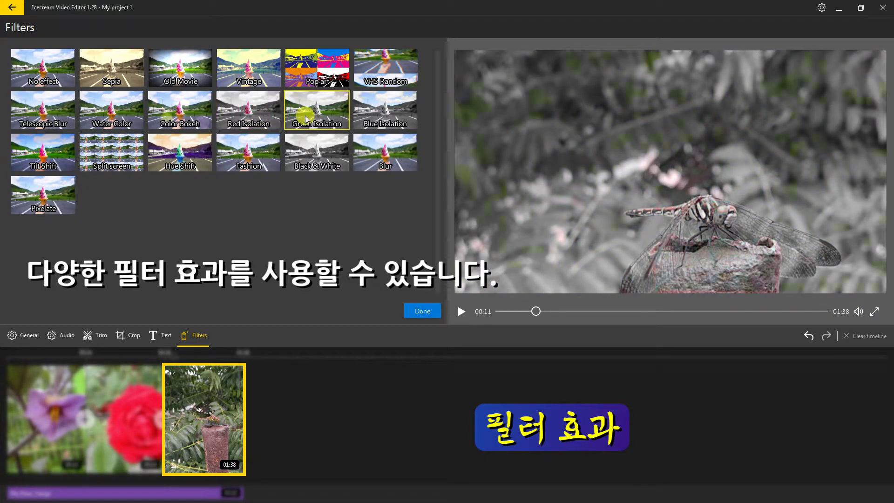
click(310, 163)
click(263, 159)
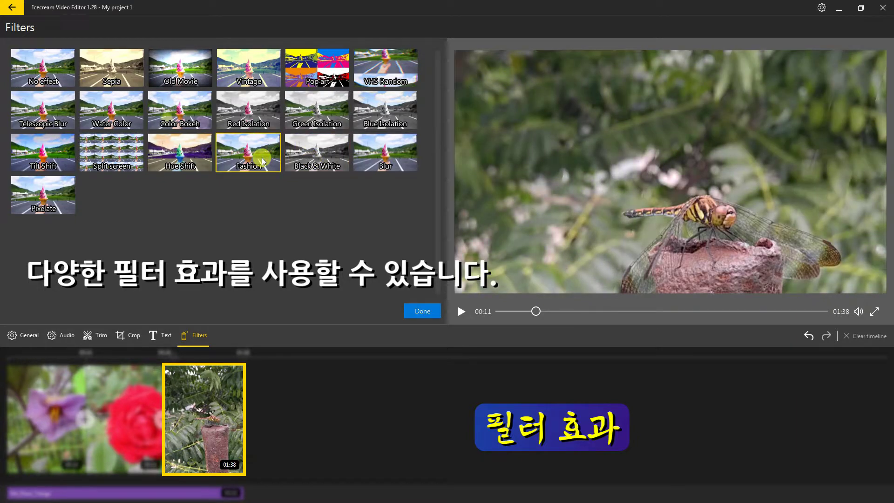
click(377, 173)
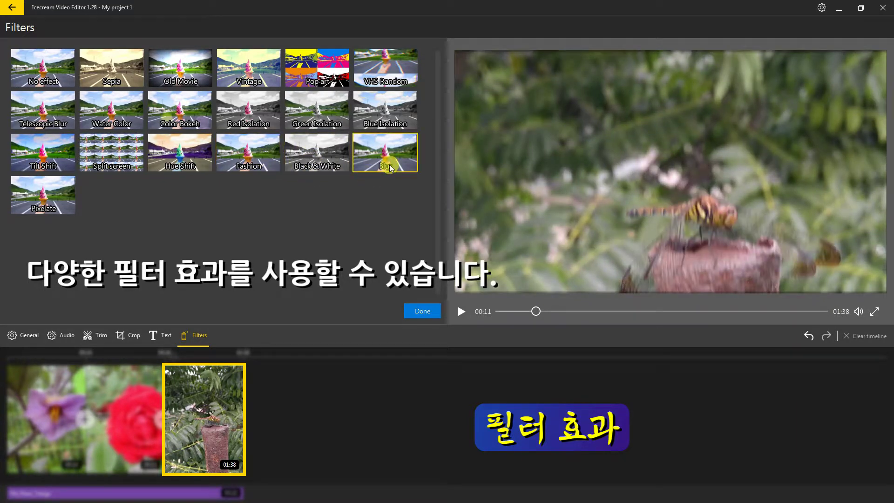
Switch the dragonfly clip to the Telescopic Blur filter and play it for a few seconds.
click(59, 164)
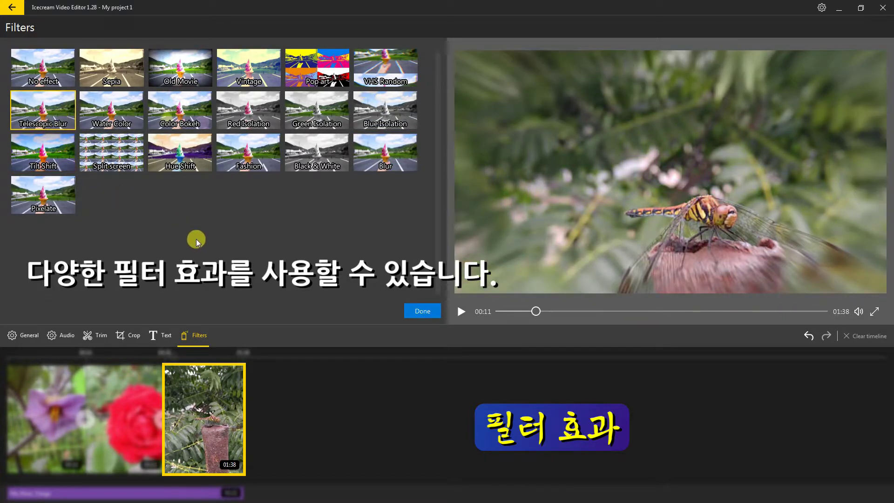
click(458, 316)
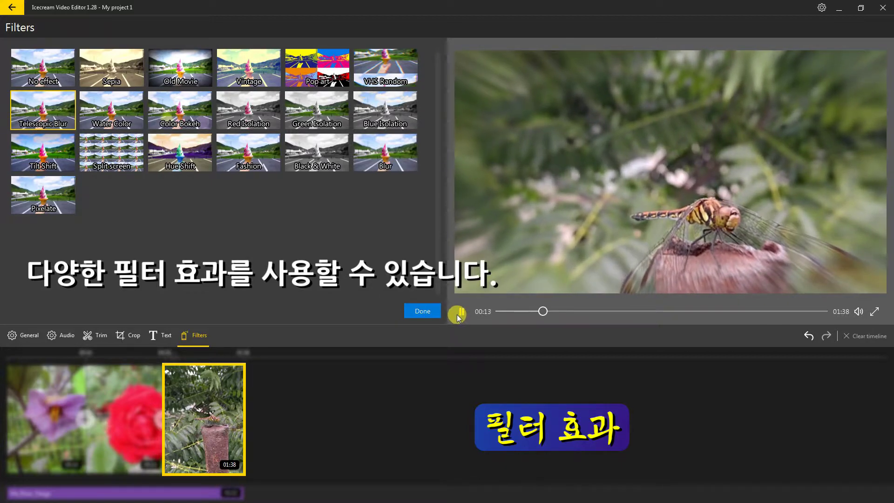
click(461, 314)
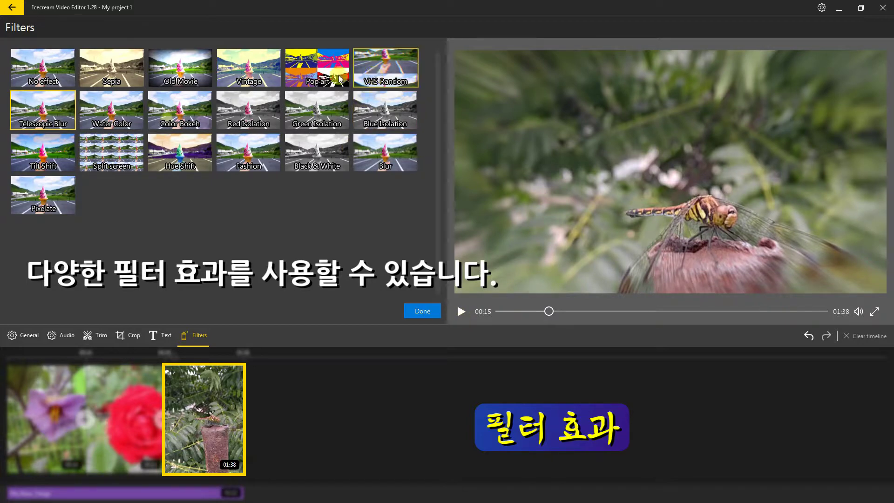
Try the Old Movie and Sepia filters, switch the dragonfly clip to Pop art and preview it in playback.
click(194, 74)
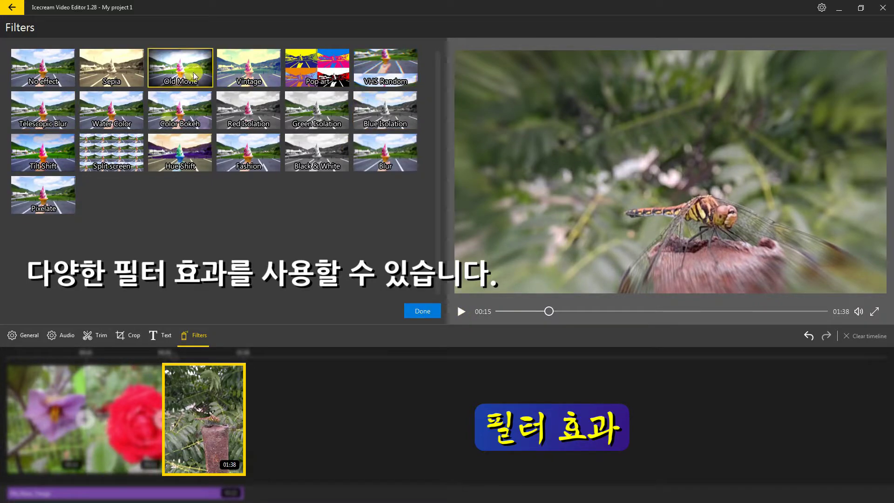
click(52, 80)
click(106, 82)
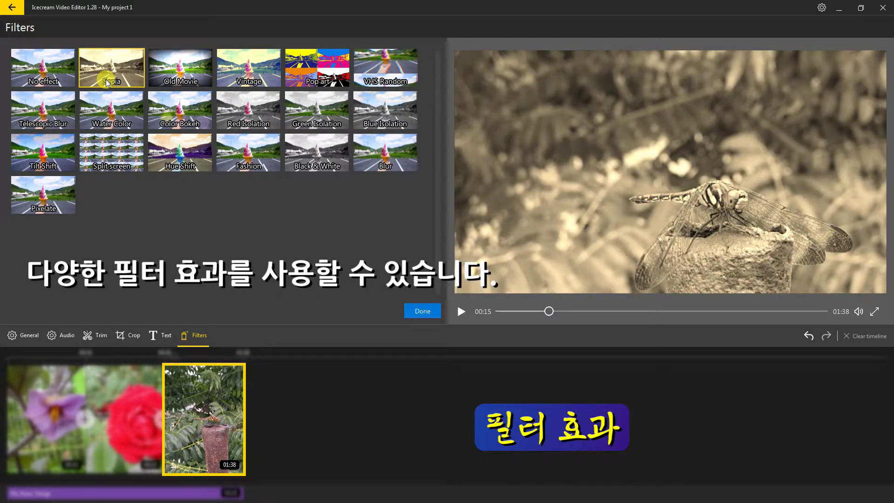
click(321, 70)
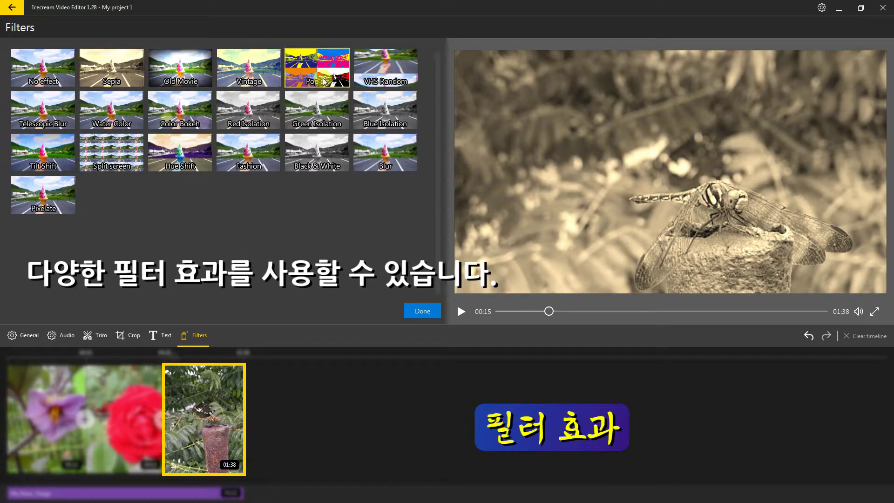
click(461, 312)
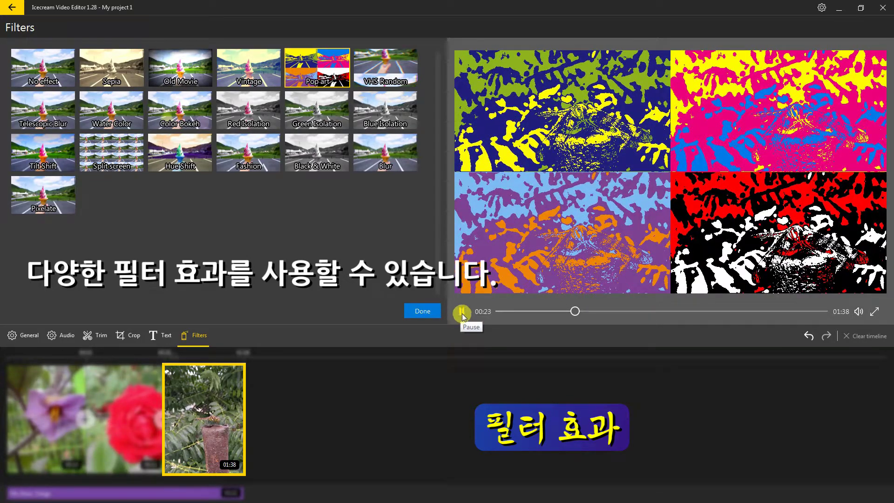
click(463, 316)
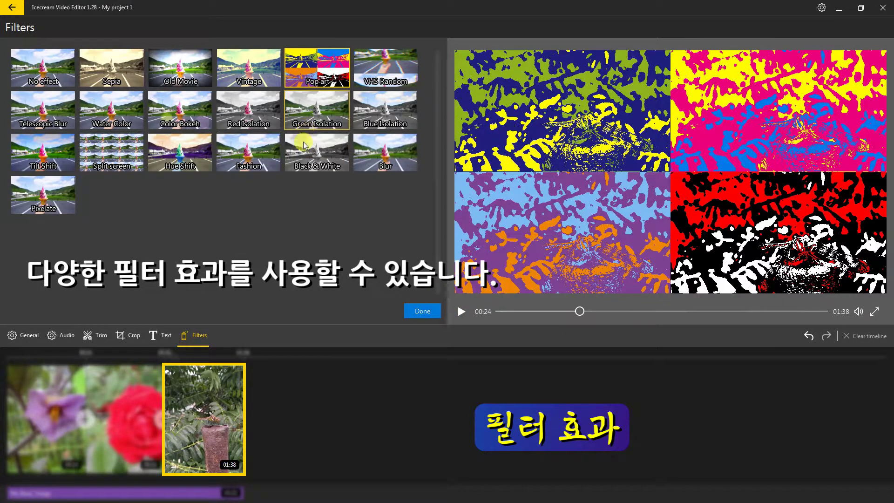
Preview the dragonfly clip in playback with the Water Color filter and with the Pixelate filter.
click(107, 125)
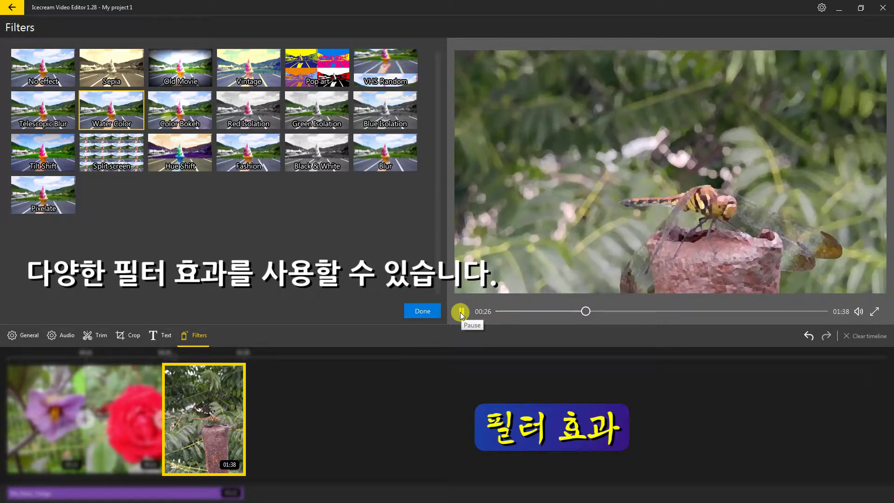
click(461, 312)
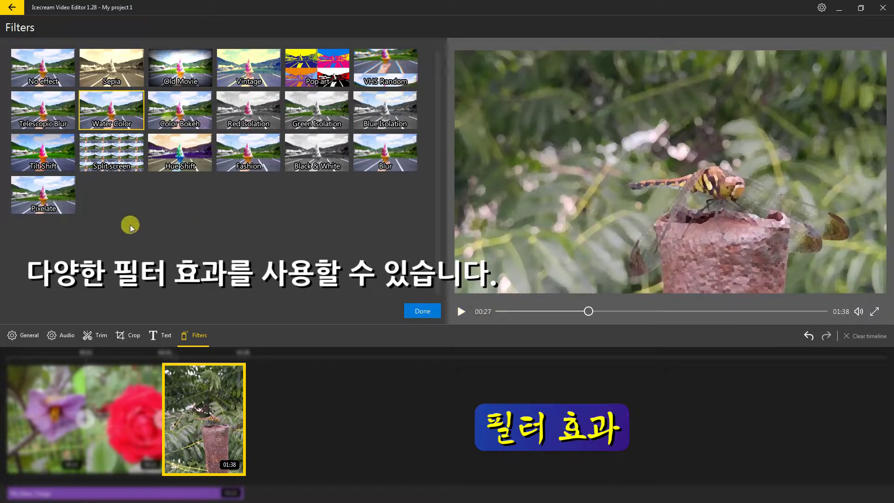
click(46, 198)
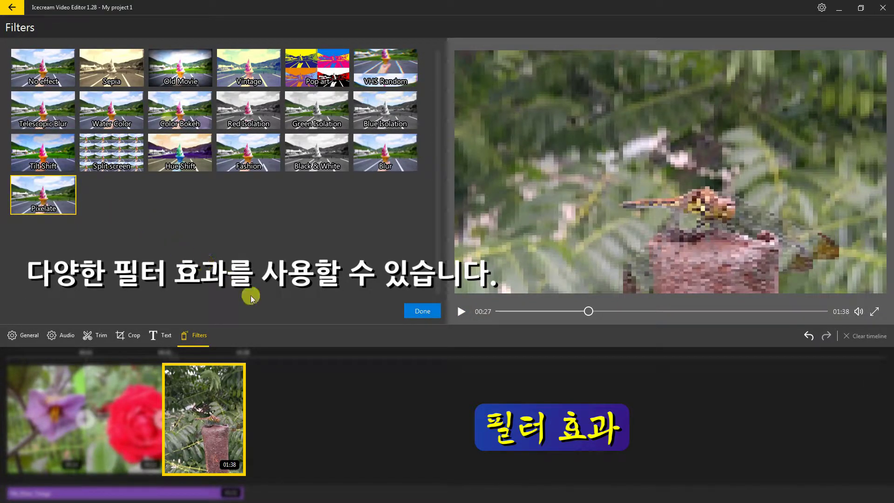
click(461, 315)
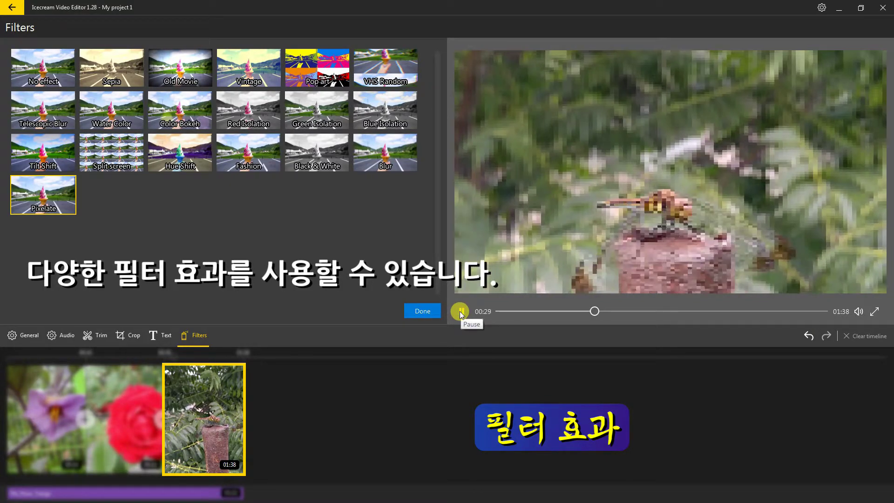
click(460, 312)
Apply the Vintage filter to the dragonfly clip, preview it, and play the filtered clip from the project timeline.
click(253, 70)
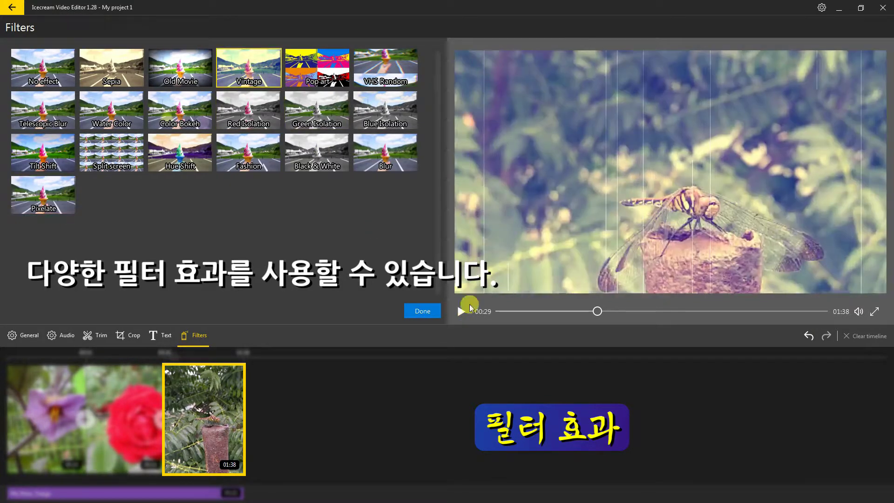
click(461, 315)
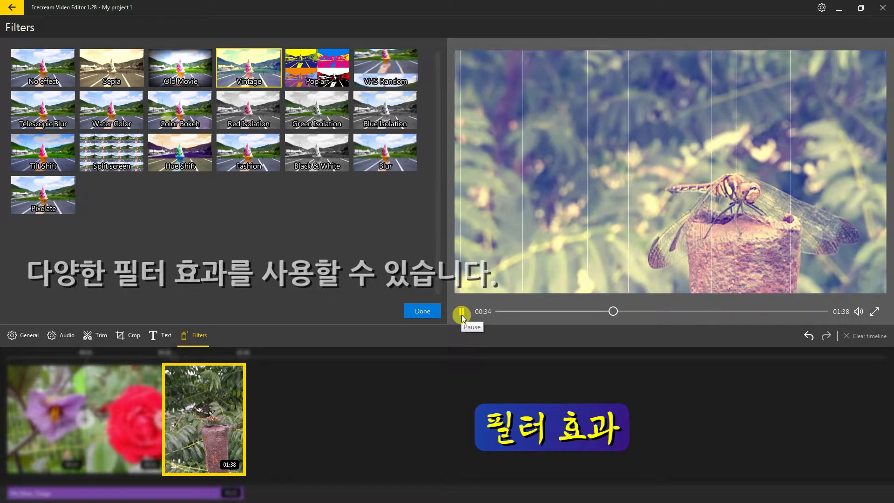
click(462, 316)
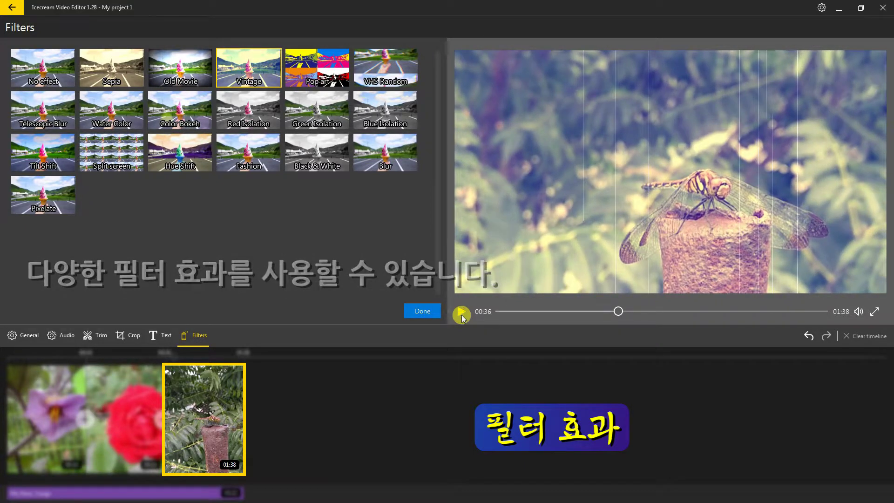
click(423, 313)
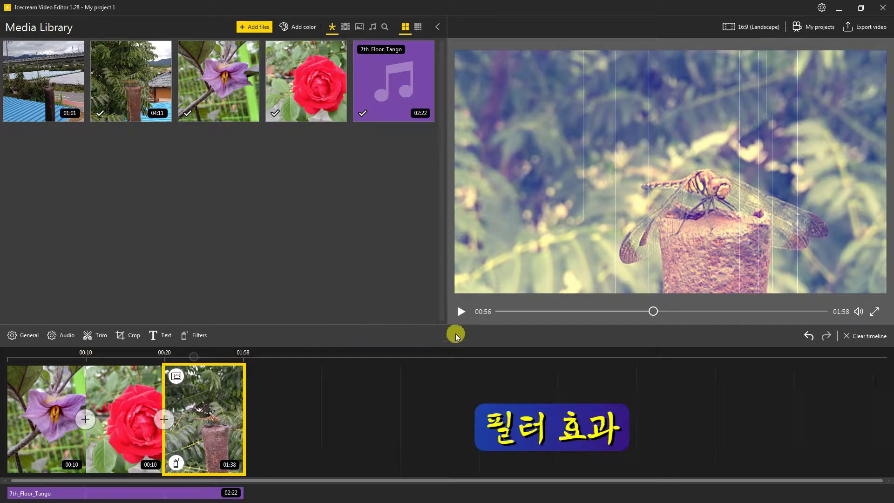
click(462, 311)
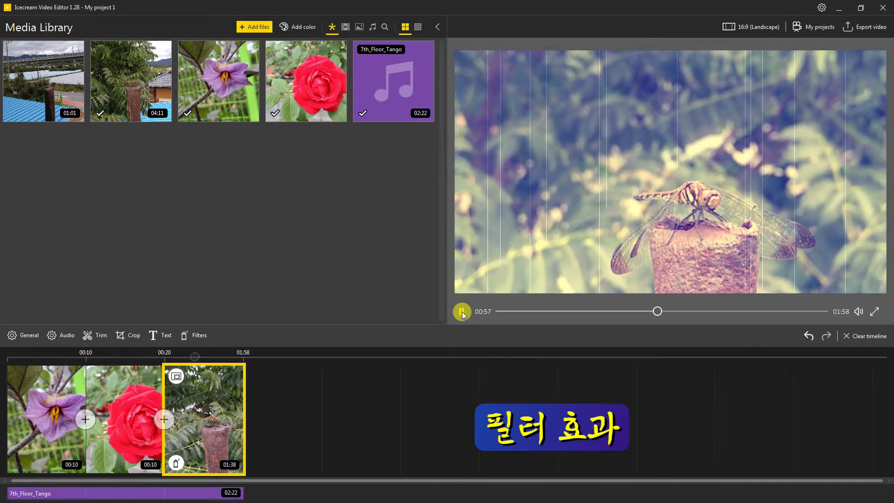
Stop the dragonfly playback, apply the Vintage filter to the red rose photo clip and play it from the project timeline.
click(462, 312)
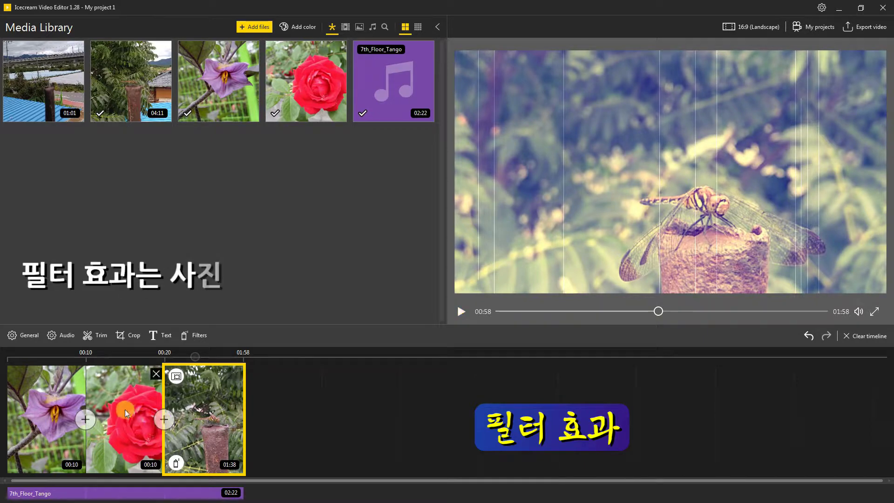
click(125, 410)
click(174, 337)
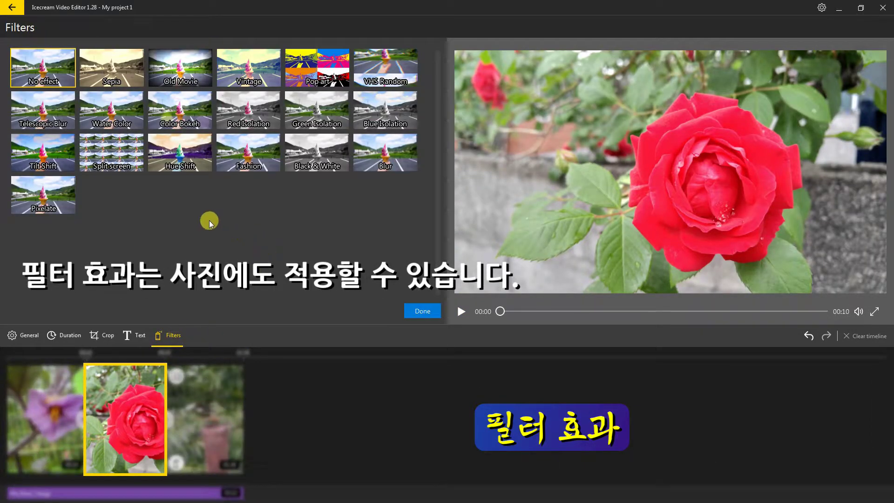
click(251, 74)
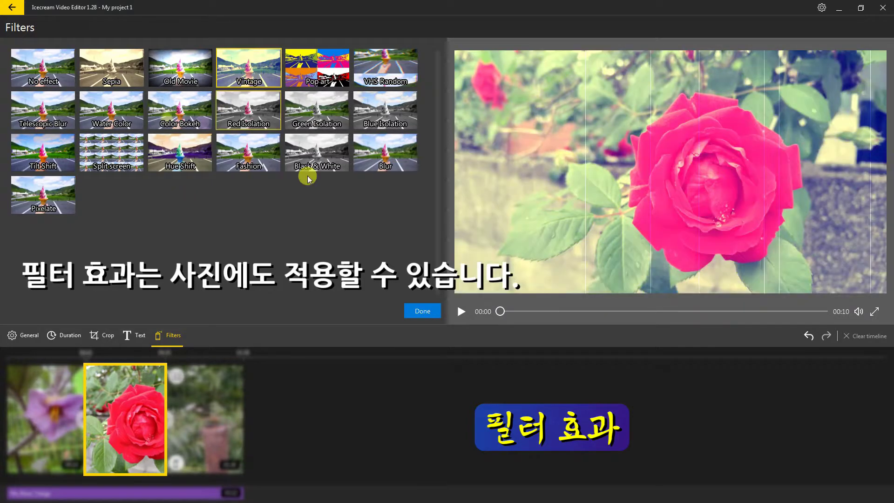
click(433, 313)
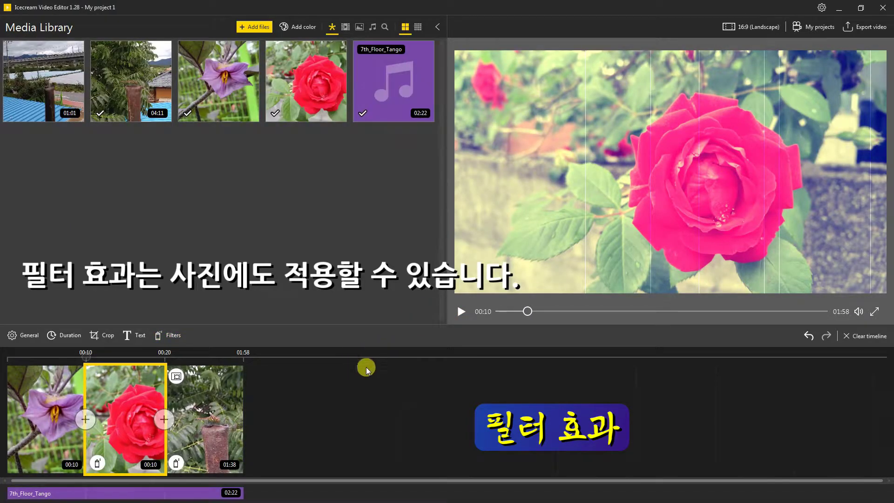
click(461, 311)
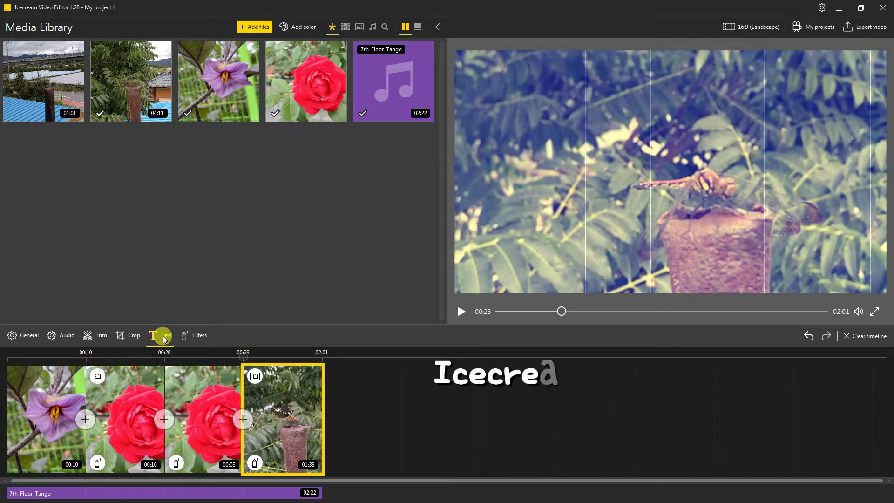
Add the title text "잠자리" to the dragonfly clip.
click(161, 335)
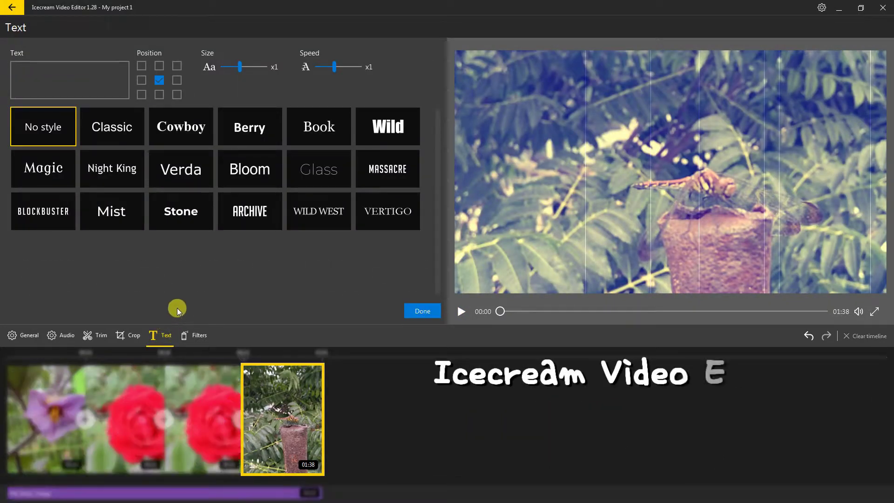
click(55, 69)
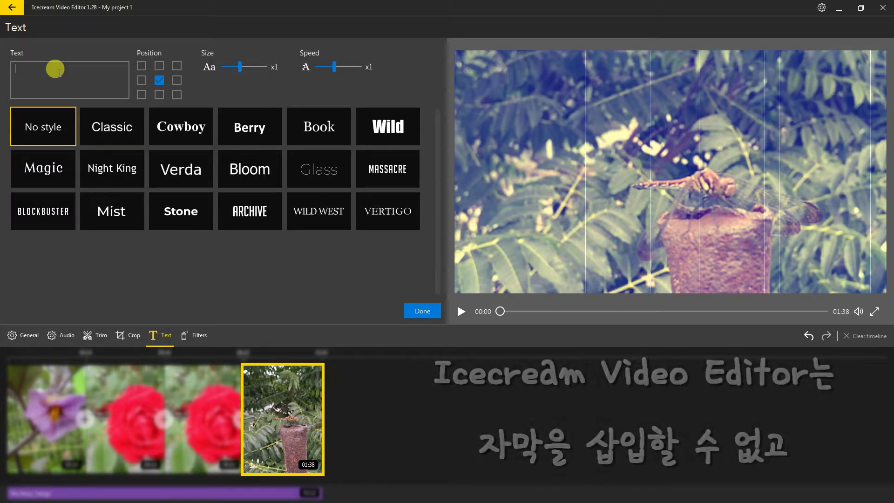
text(W)
key(BackSpace)
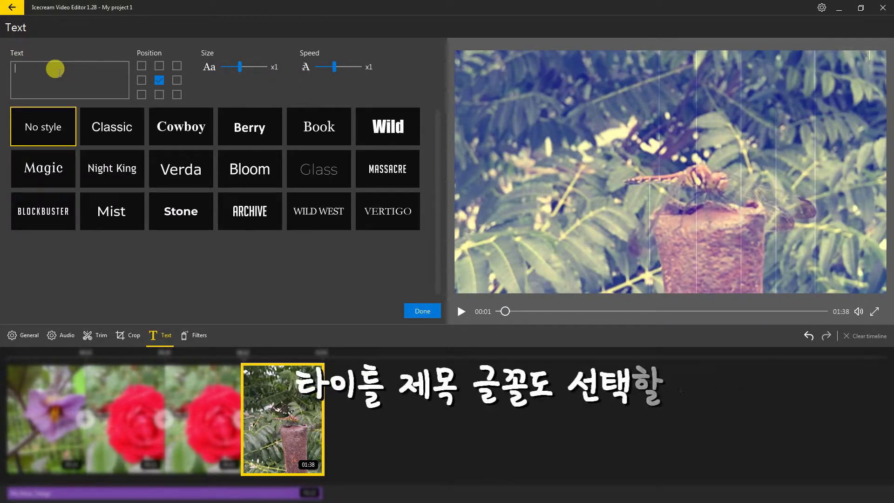
text(잠ㅈㅏ리)
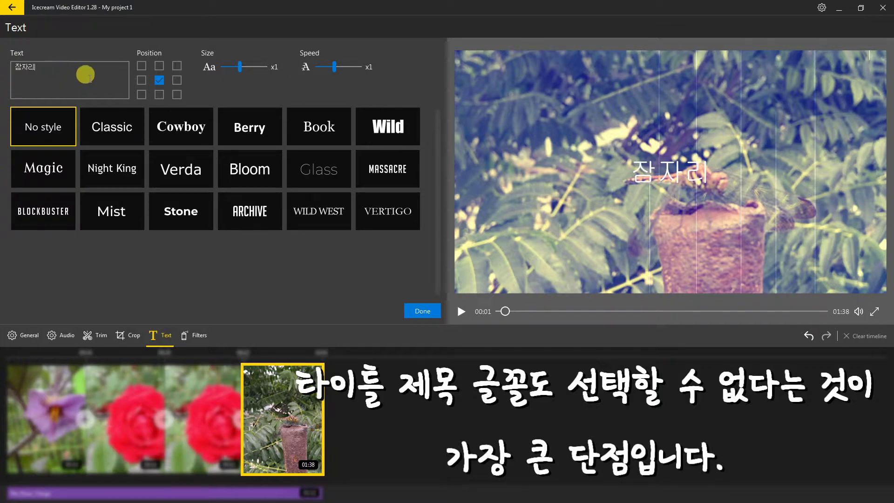
Try the title at top centre and bottom centre, return it to the middle at size x1, and apply the text.
drag(52, 68, 8, 60)
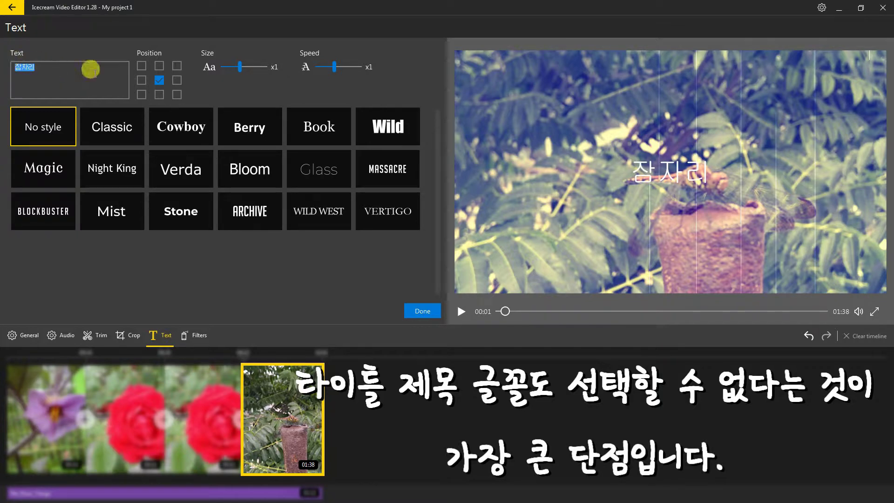
click(159, 66)
click(159, 93)
click(159, 82)
mouse_move(239, 69)
mouse_down()
mouse_move(269, 72)
mouse_move(237, 70)
mouse_up()
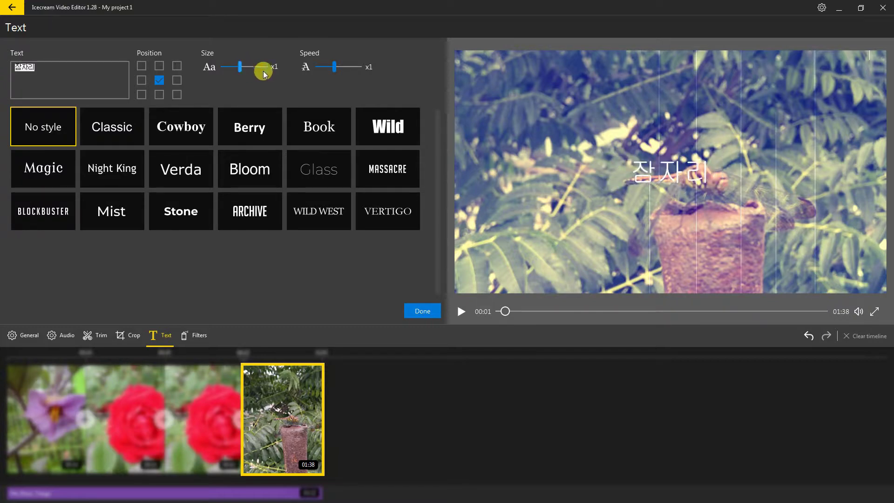
click(423, 311)
Open the video export settings and review the resolution and quality choices, keeping FullHD 1920x1080 and High.
click(866, 28)
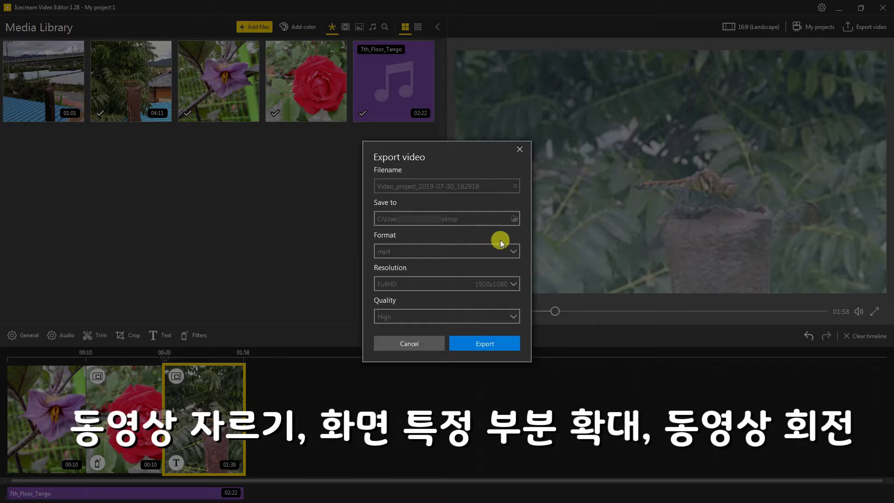
click(514, 283)
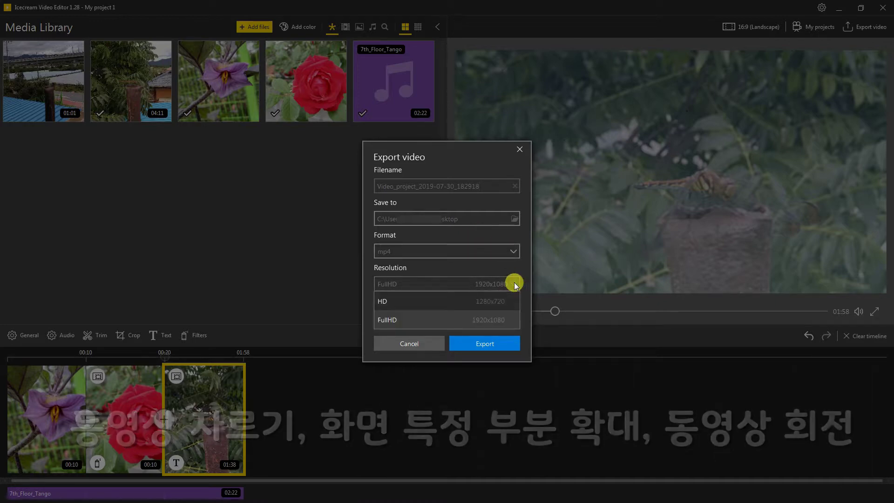
click(514, 283)
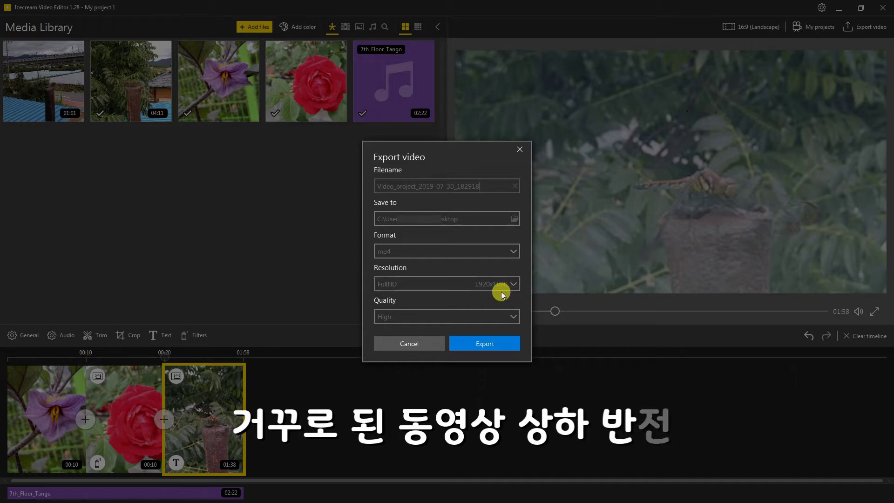
click(511, 317)
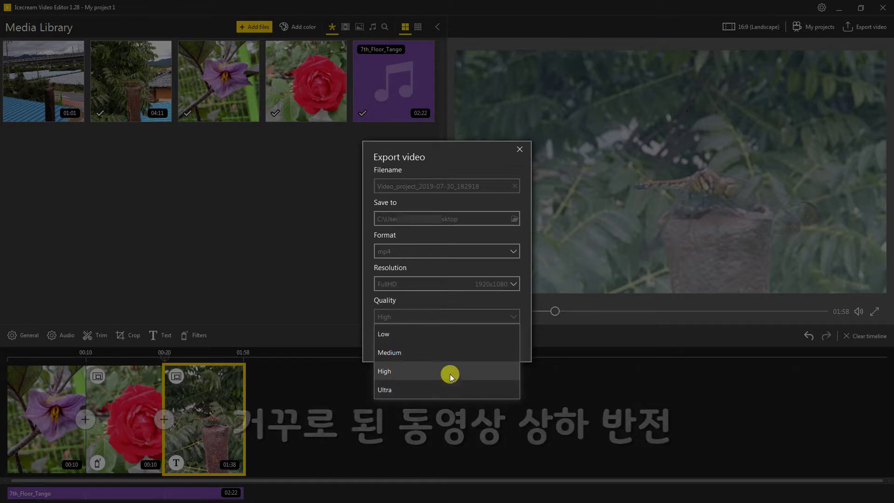
click(534, 345)
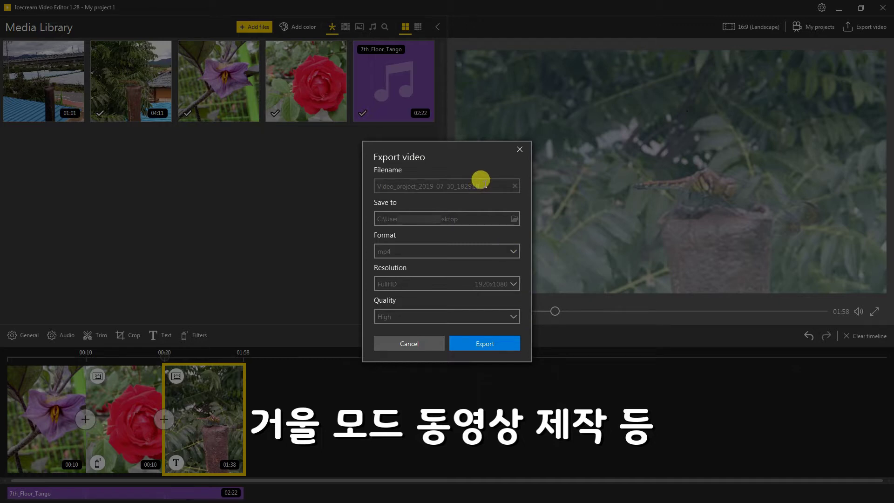
Name the export file "잠자리" and start exporting the video.
drag(481, 179, 369, 175)
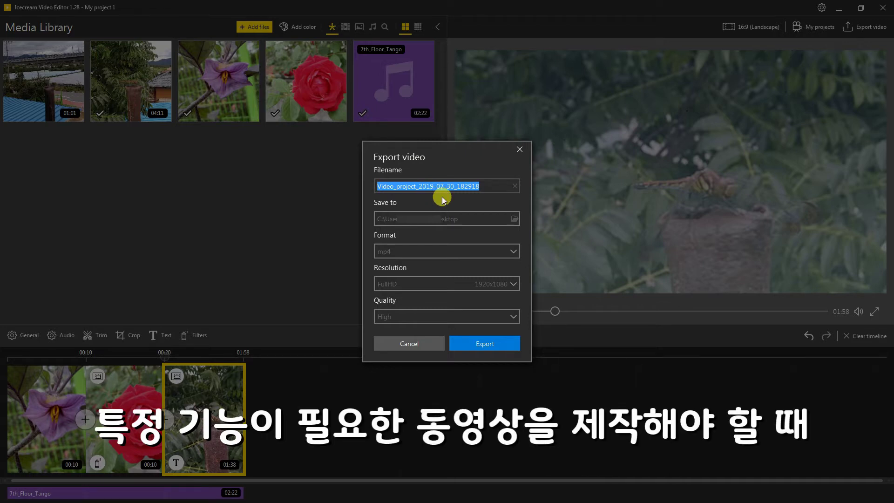
text(잠자리)
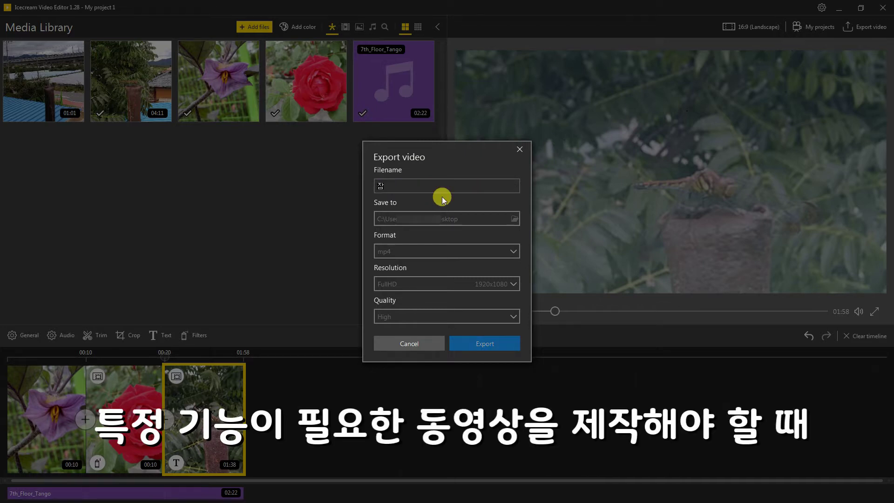
click(484, 346)
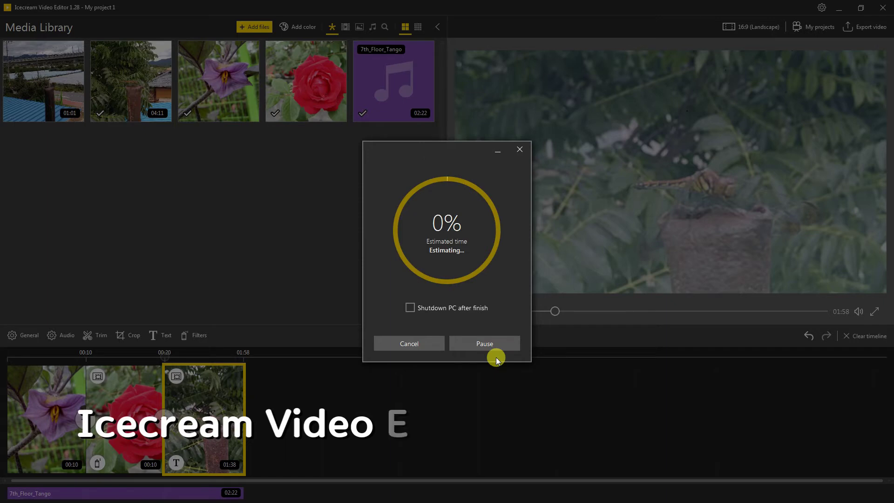